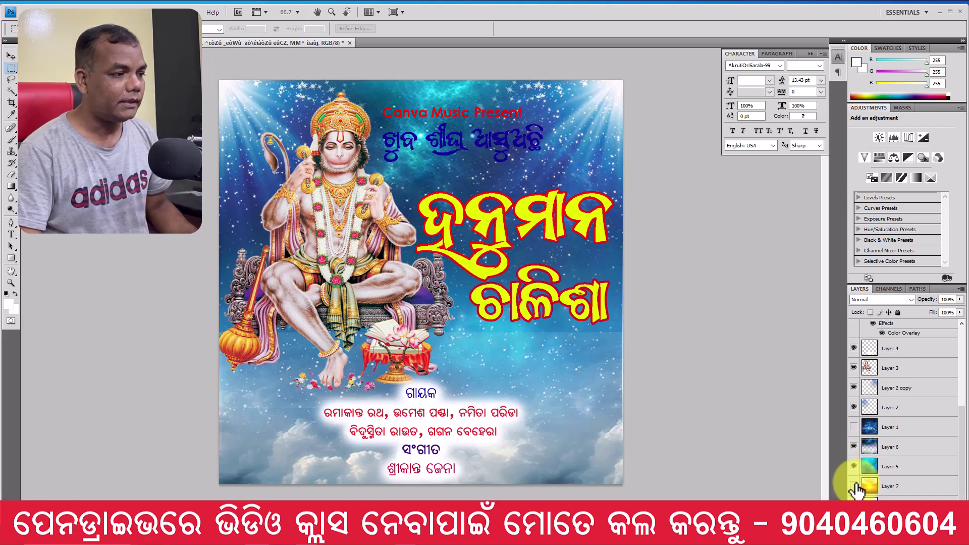
Compare the Layer 5, 6 and orange sunset backgrounds, ending with Layer 1's starry sky visible
left_click(853, 467)
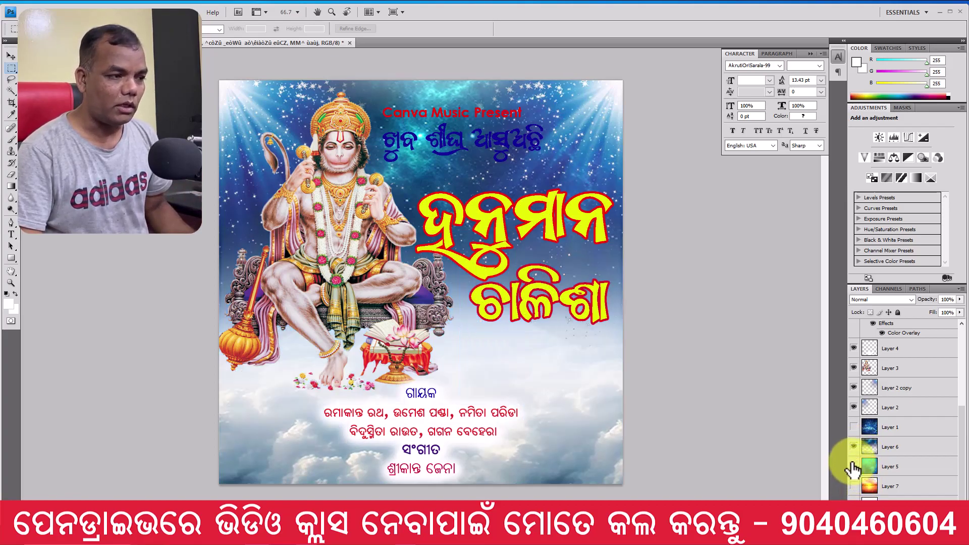
left_click(853, 447)
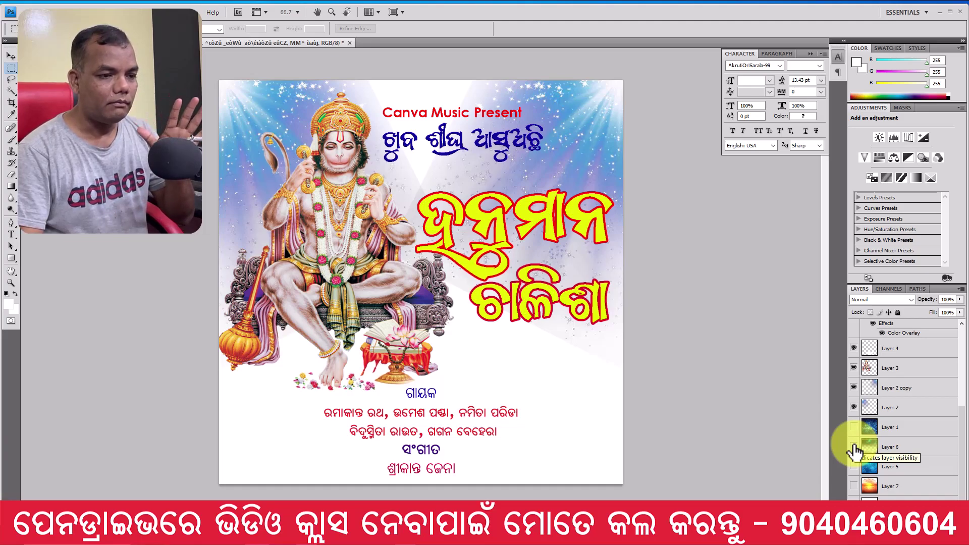
left_click(853, 427)
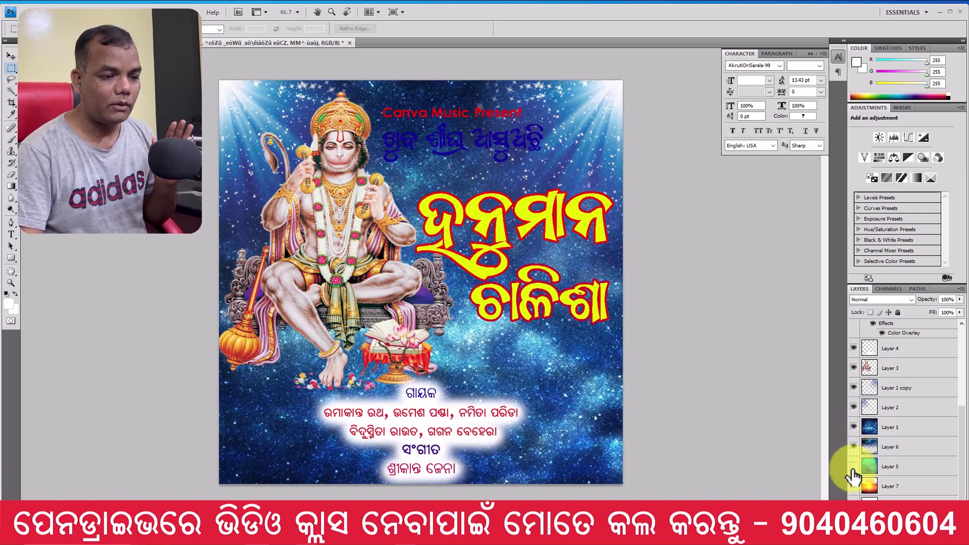
left_click(854, 467)
left_click(854, 428)
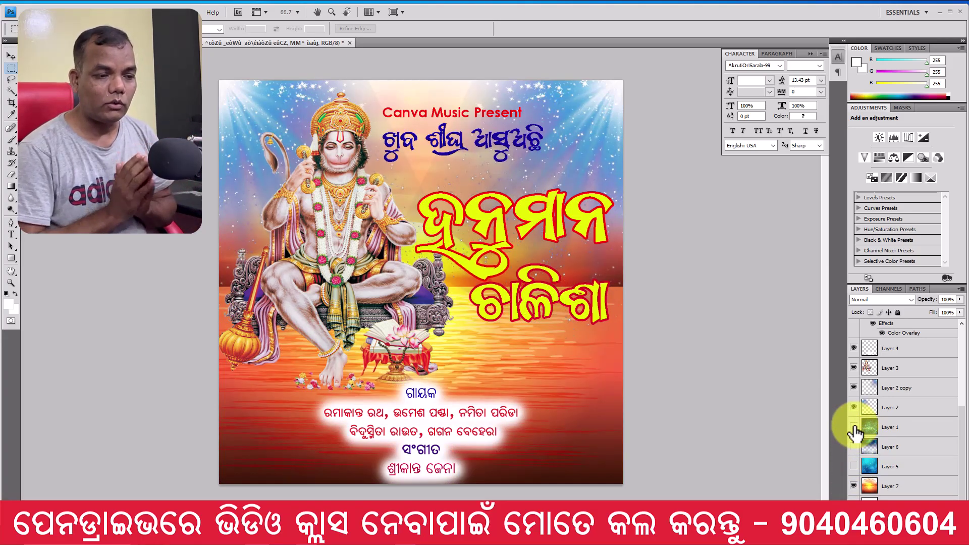
left_click(853, 429)
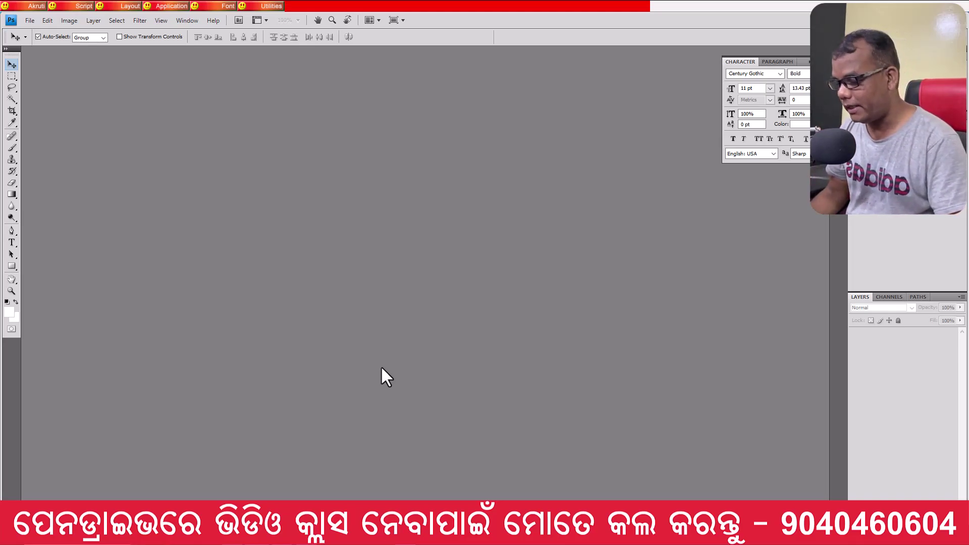
Create a new document in inches: width 4, height 4, resolution 300
left_click(31, 21)
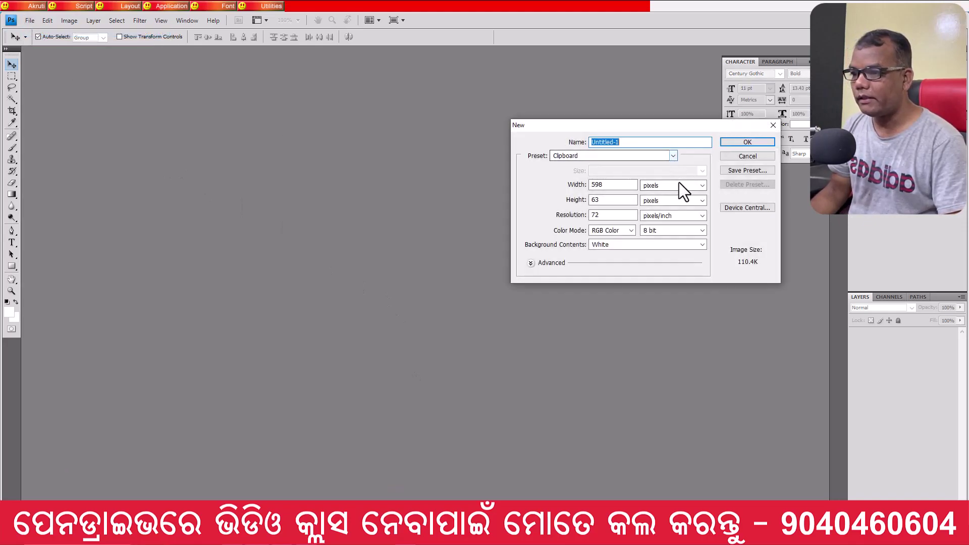
left_click(689, 188)
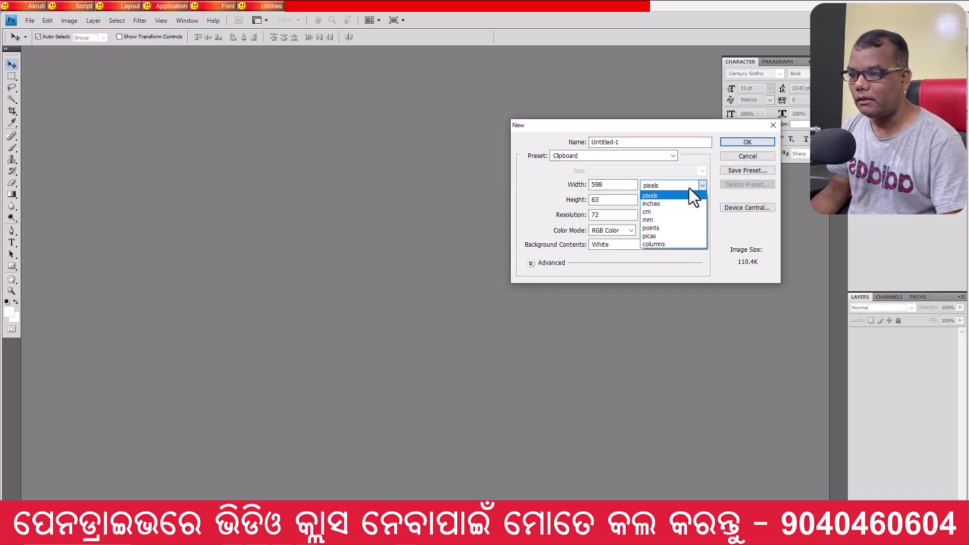
left_click(654, 204)
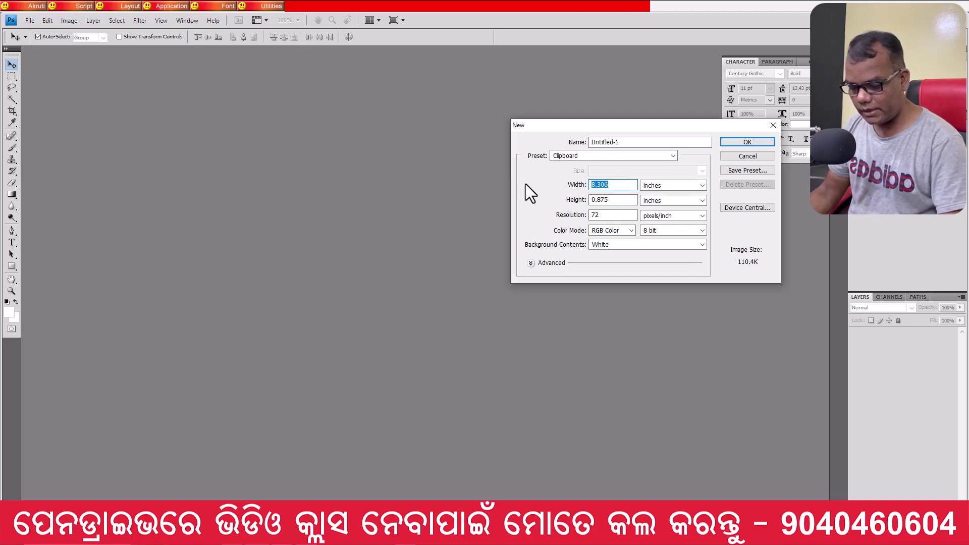
type("4")
key("Tab")
type("4")
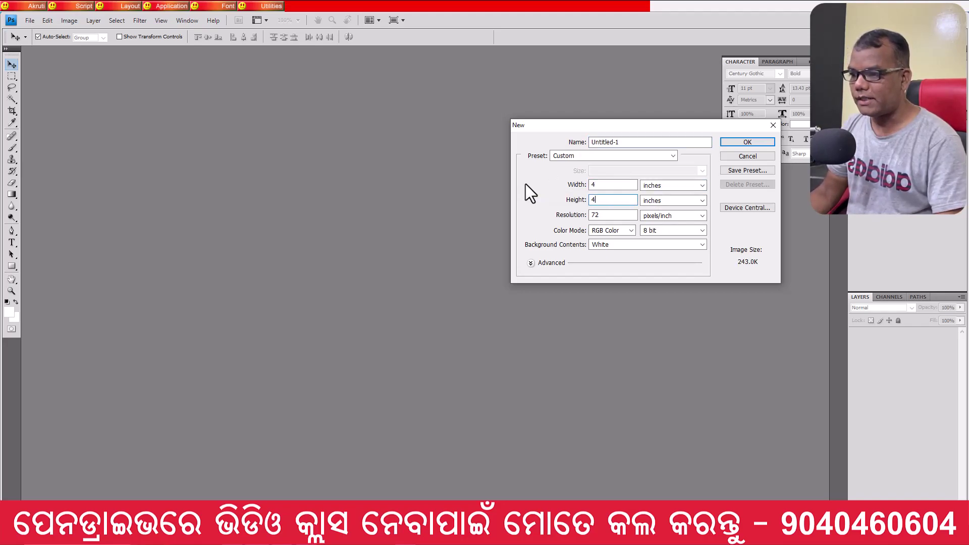
key("Tab")
type("3")
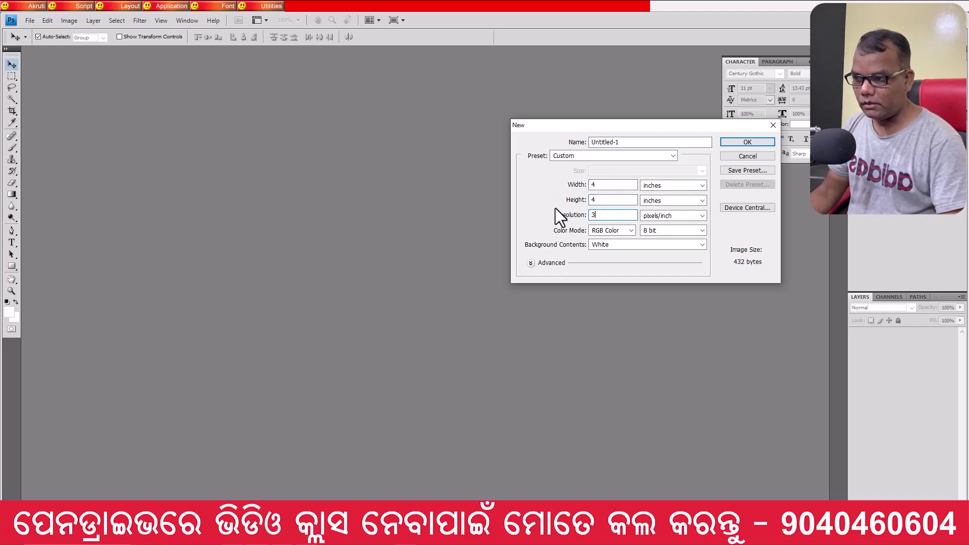
type("00")
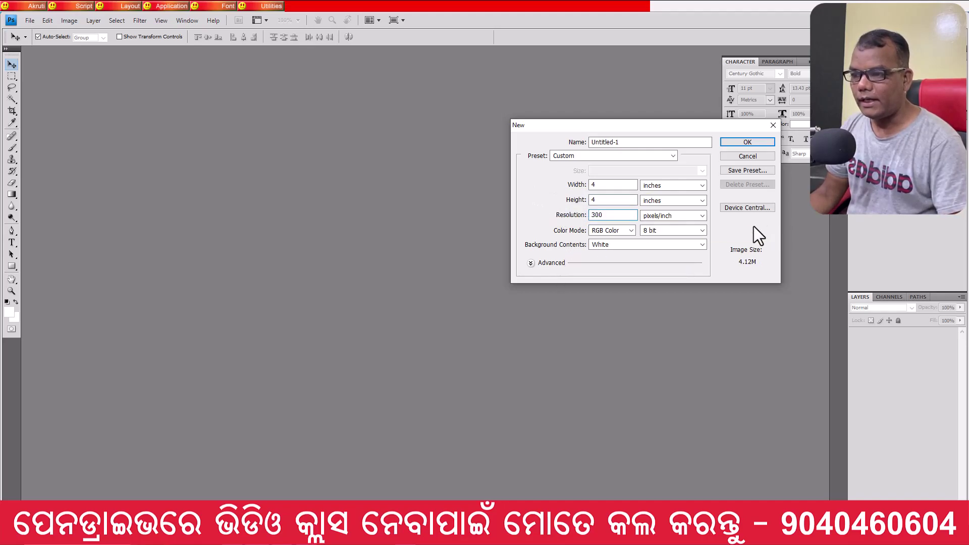
left_click(742, 144)
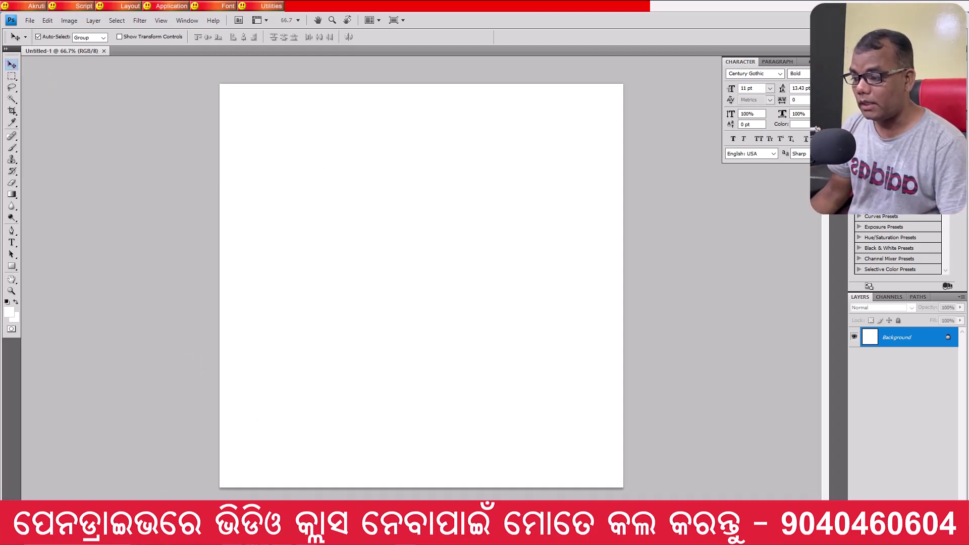
Preview the Hanuman image from the 24.8.23 folder in Photos
key("alt+Tab")
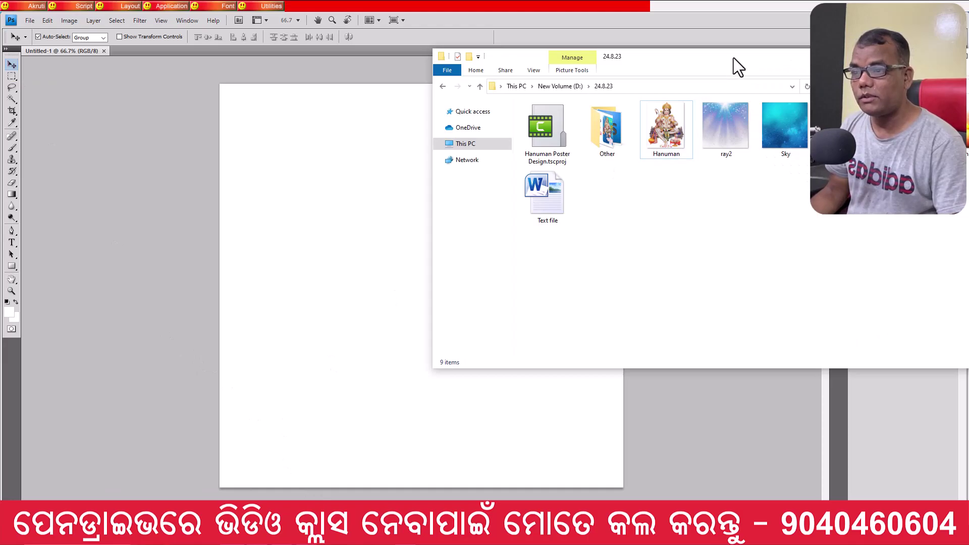
left_click_drag(734, 58, 557, 63)
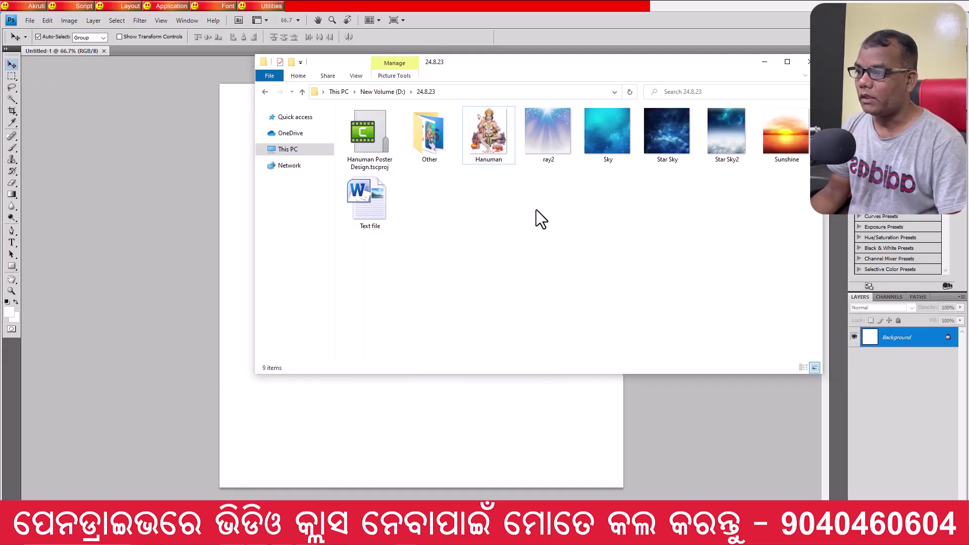
double_click(489, 132)
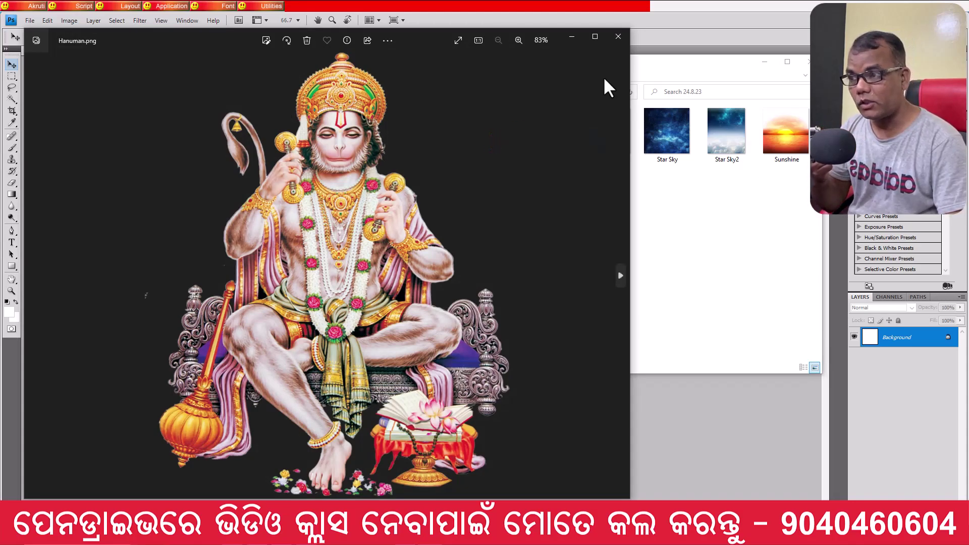
left_click(618, 37)
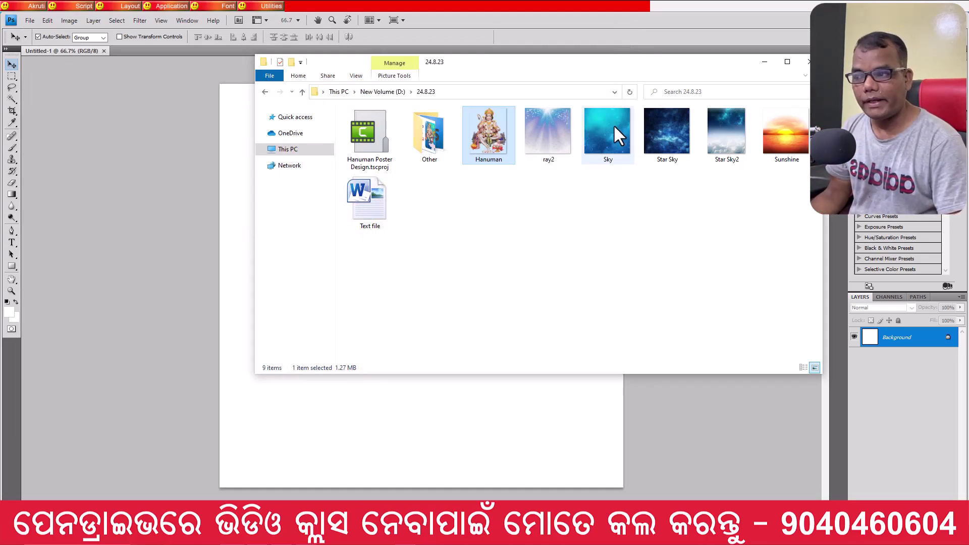
Browse the ray2, Sky, Star Sky and Star Sky2 previews, then open Star Sky in Photoshop
double_click(556, 134)
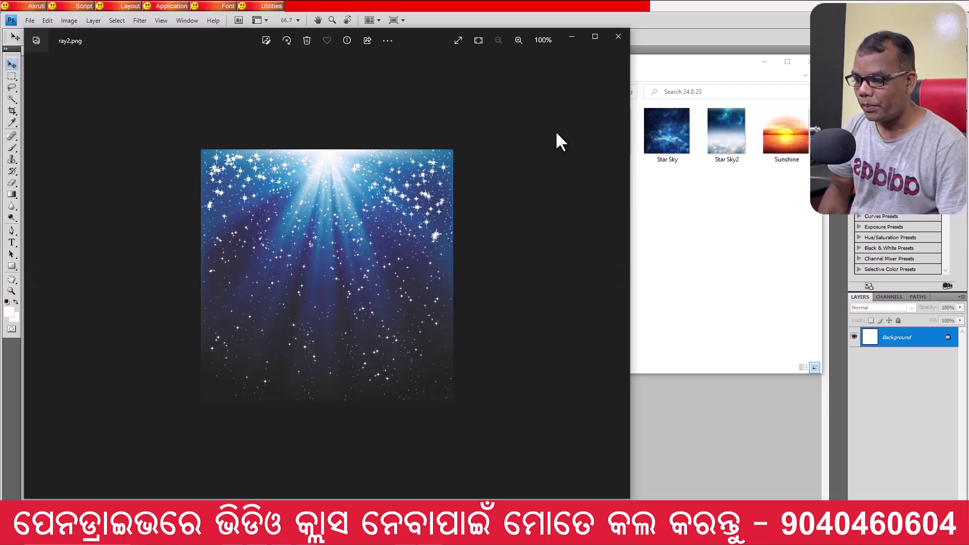
key("Right")
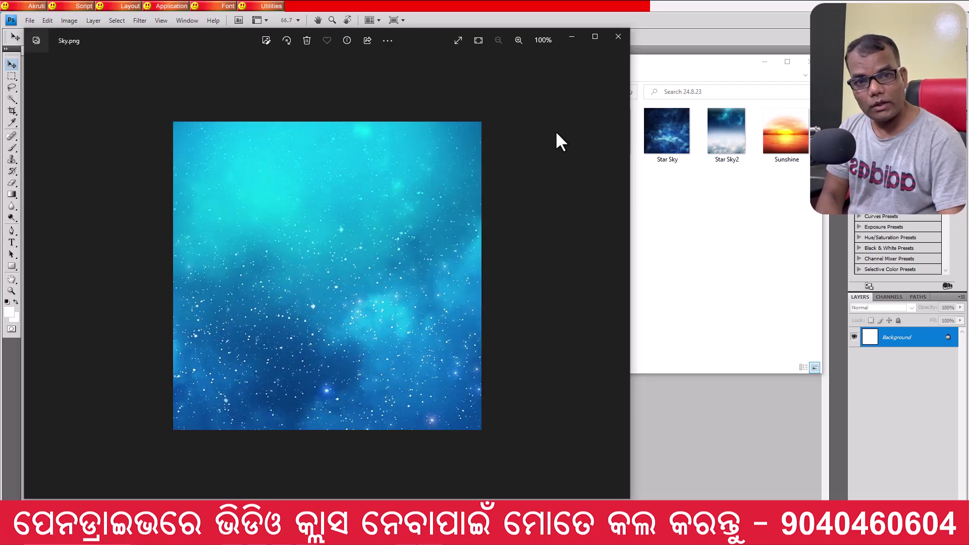
key("Right")
key("Right")
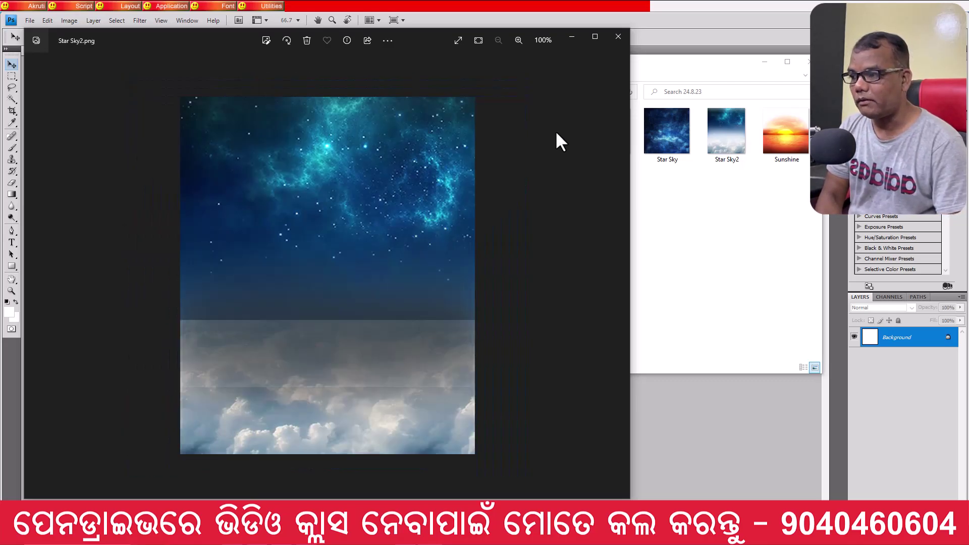
key("Right")
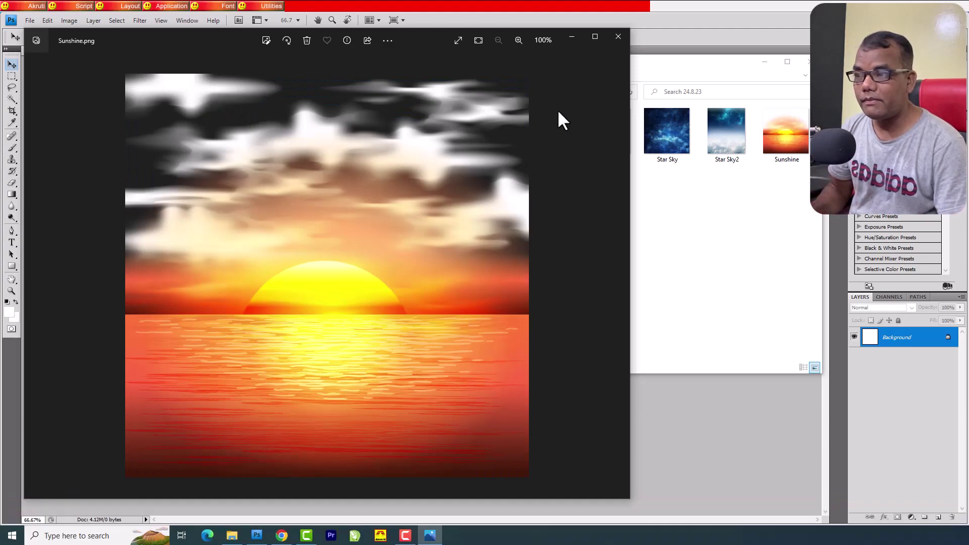
left_click(619, 36)
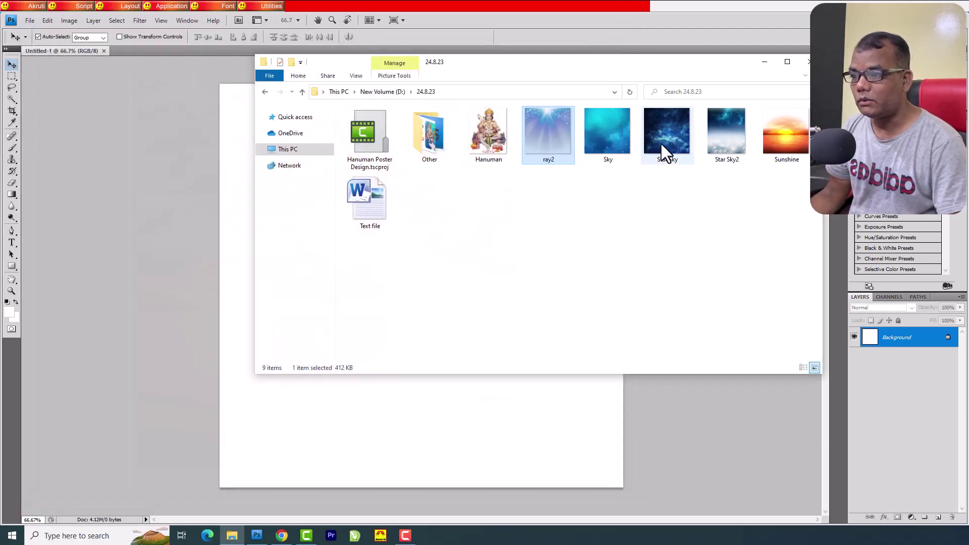
left_click_drag(665, 151, 343, 435)
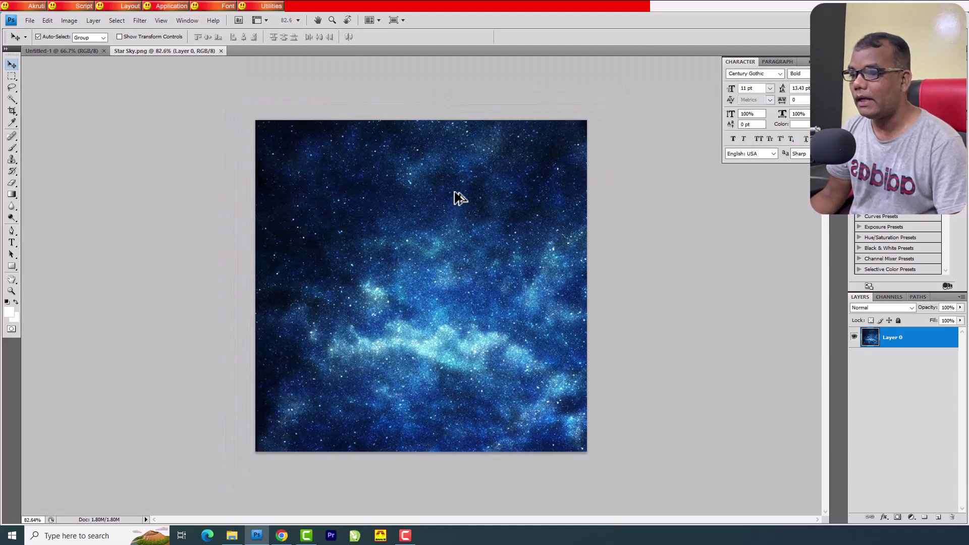
Copy the Star Sky image onto the Untitled-1 canvas and close the Star Sky.png window
key("alt")
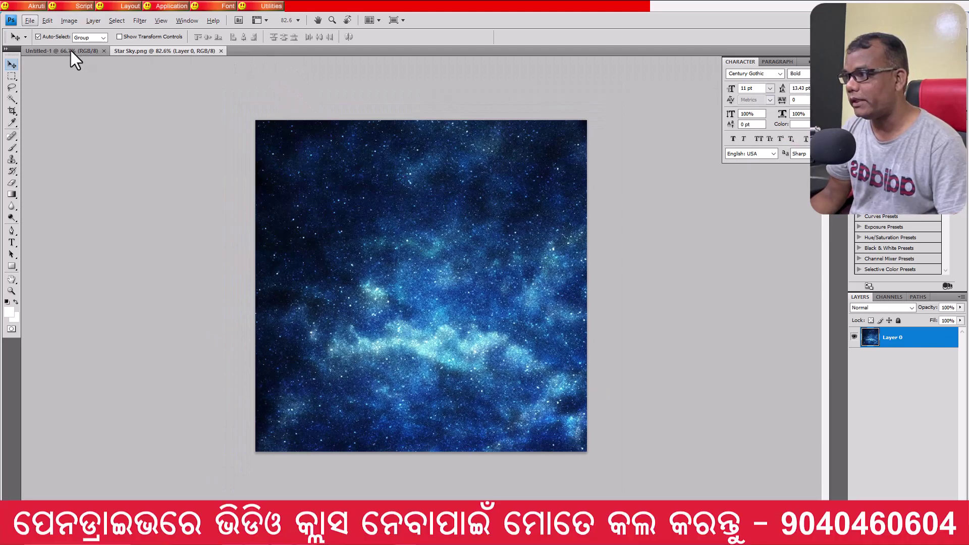
left_click(70, 51)
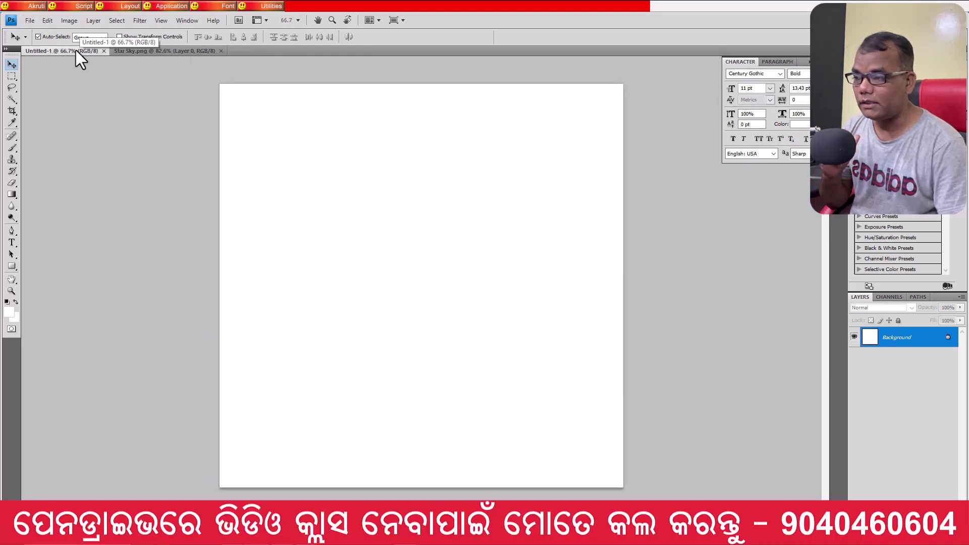
left_click(156, 50)
left_click_drag(156, 52, 450, 341)
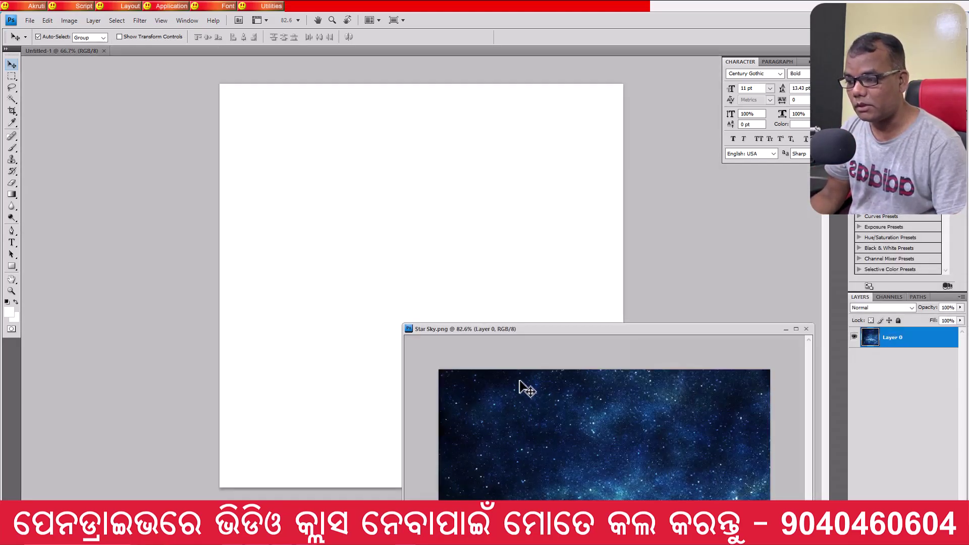
left_click_drag(550, 332, 626, 220)
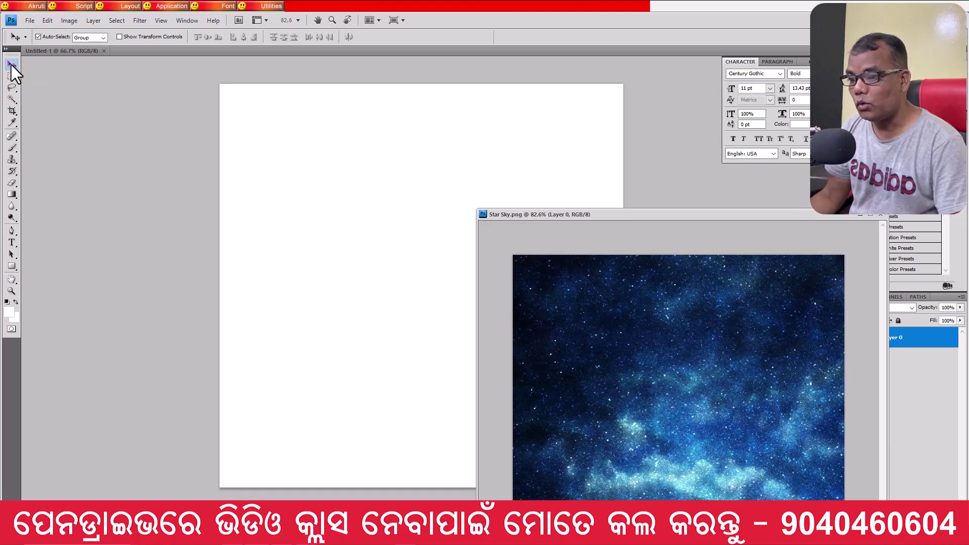
left_click_drag(531, 270, 365, 157)
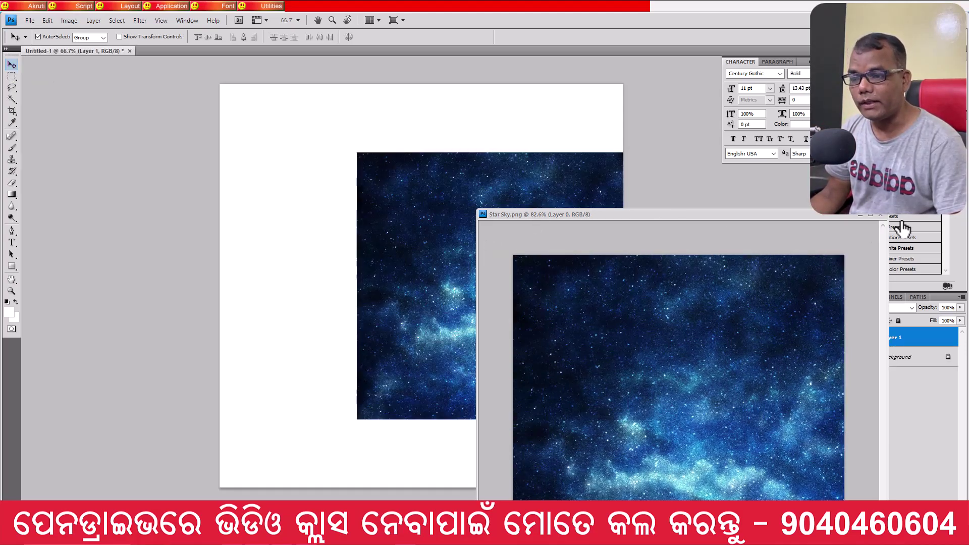
left_click(881, 214)
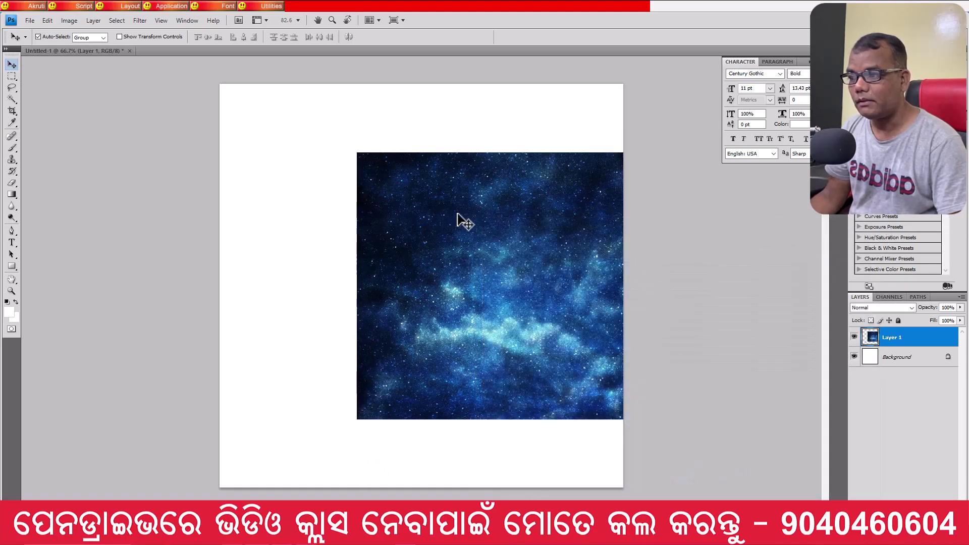
Move the star sky to the top-left corner and scale it to fill the canvas
left_click_drag(471, 209, 359, 156)
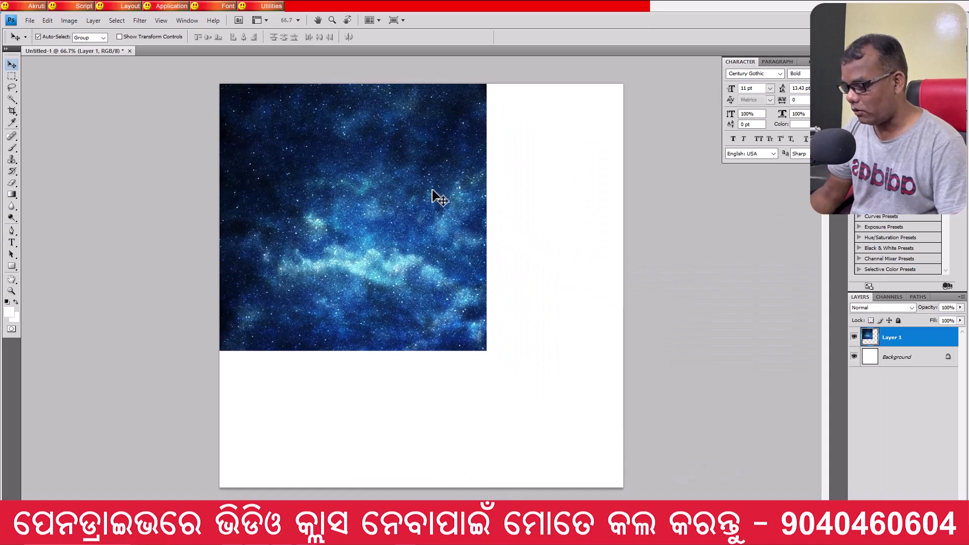
key("ctrl+t")
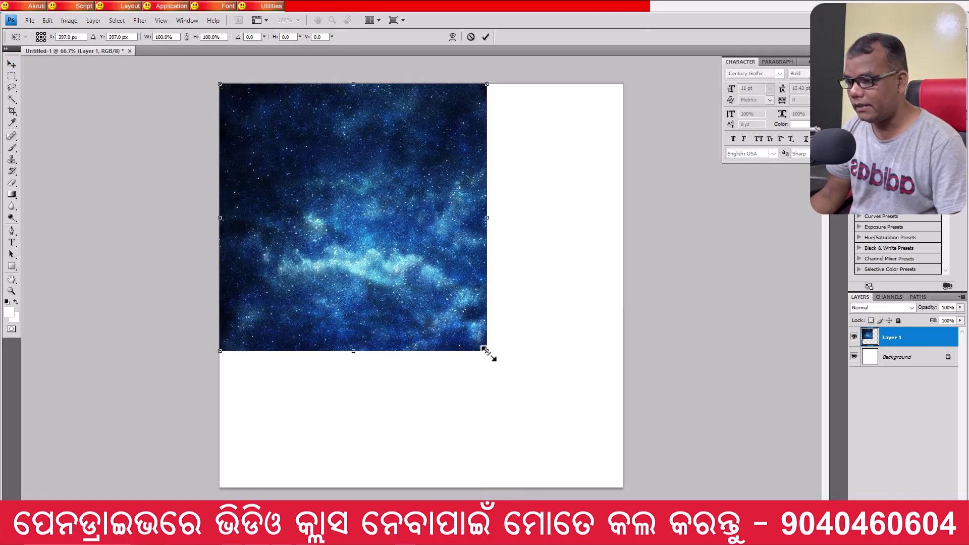
mouse_move(490, 355)
left_mouse_down()
mouse_move(533, 408)
mouse_move(637, 481)
left_mouse_up()
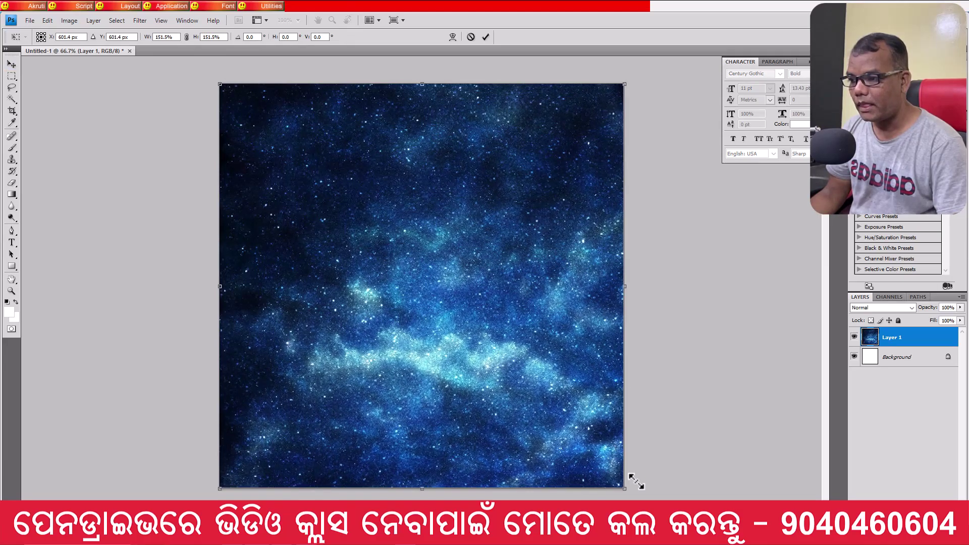
key("Return")
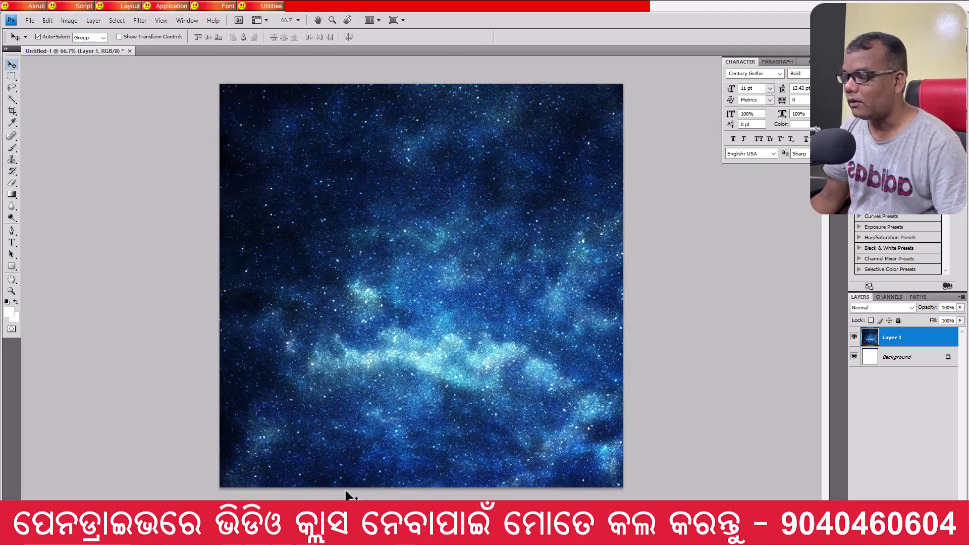
left_click(243, 535)
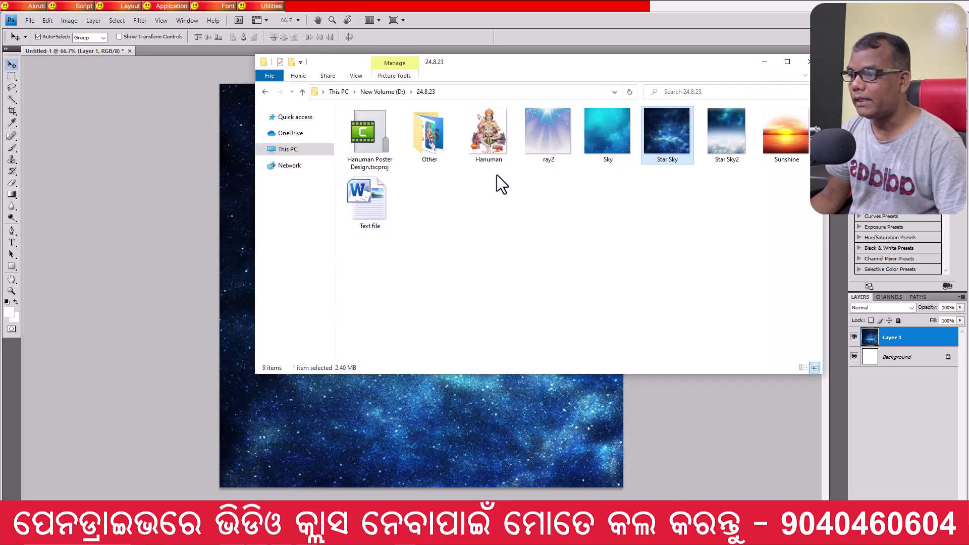
Copy the Hanuman figure from Hanuman.png onto the star-sky canvas and close the source image
left_click_drag(486, 131, 189, 227)
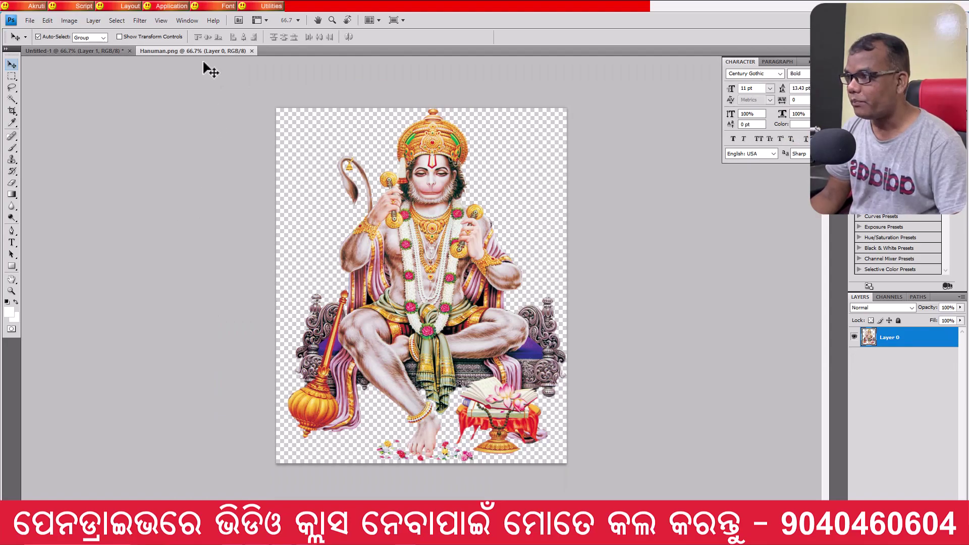
left_click_drag(203, 53, 567, 300)
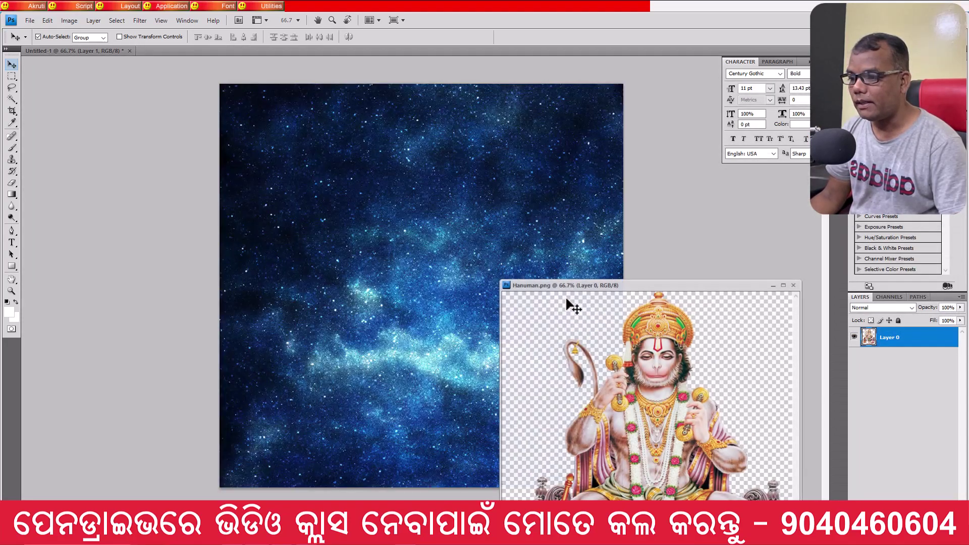
left_click_drag(648, 321, 417, 199)
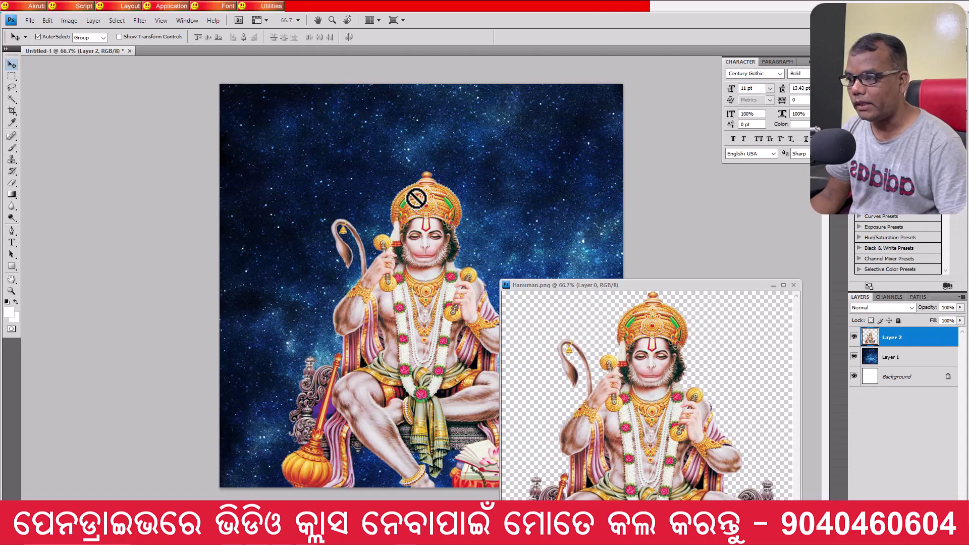
left_click(793, 285)
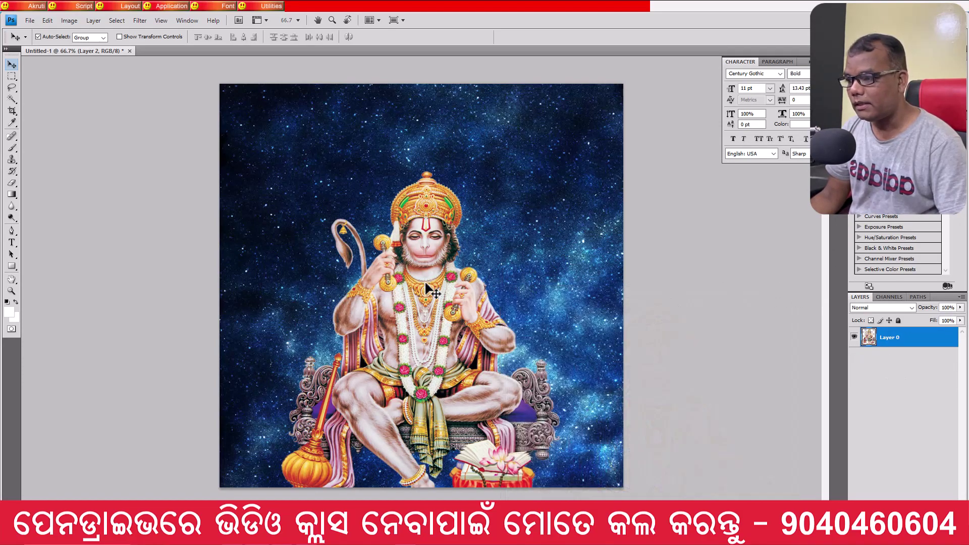
Scale Hanuman down and position him on the left side of the poster
left_click_drag(427, 291, 405, 229)
key("ctrl+t")
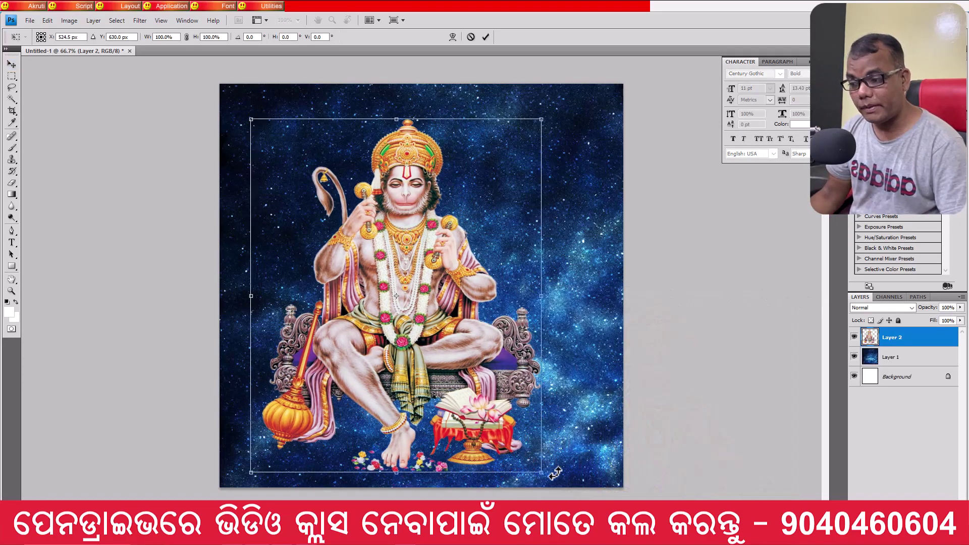
left_click_drag(556, 473, 443, 339)
key("Return")
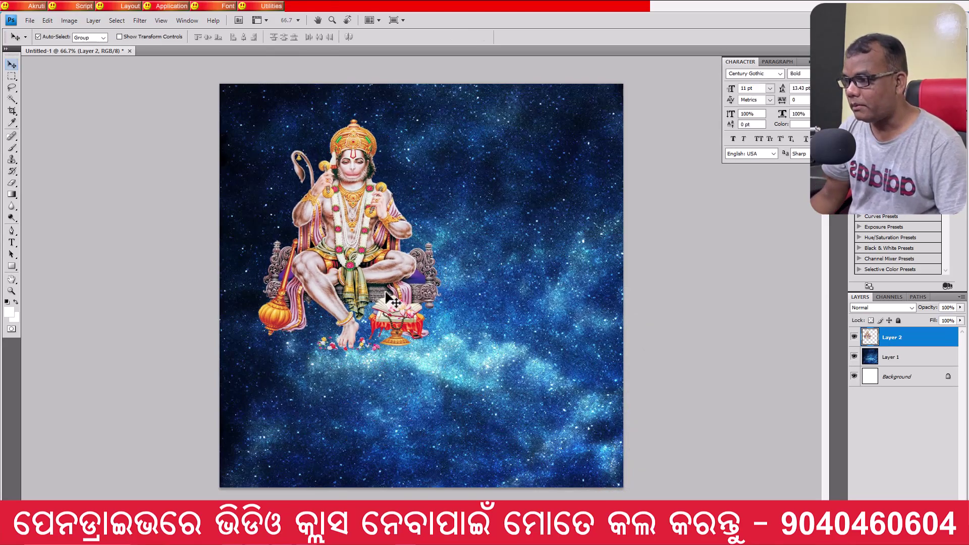
left_click_drag(389, 300, 351, 309)
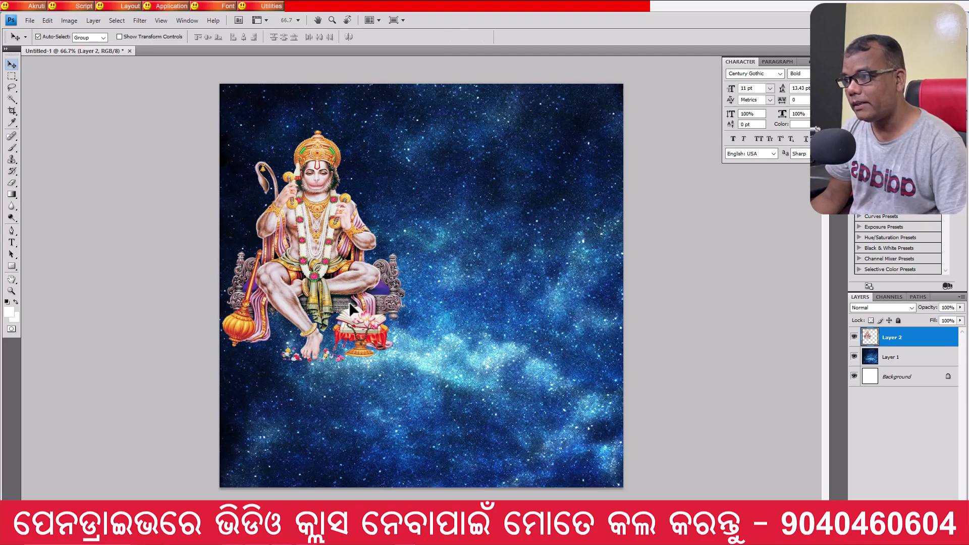
key("Up")
key("Up")
key("Up")
left_click_drag(352, 308, 352, 315)
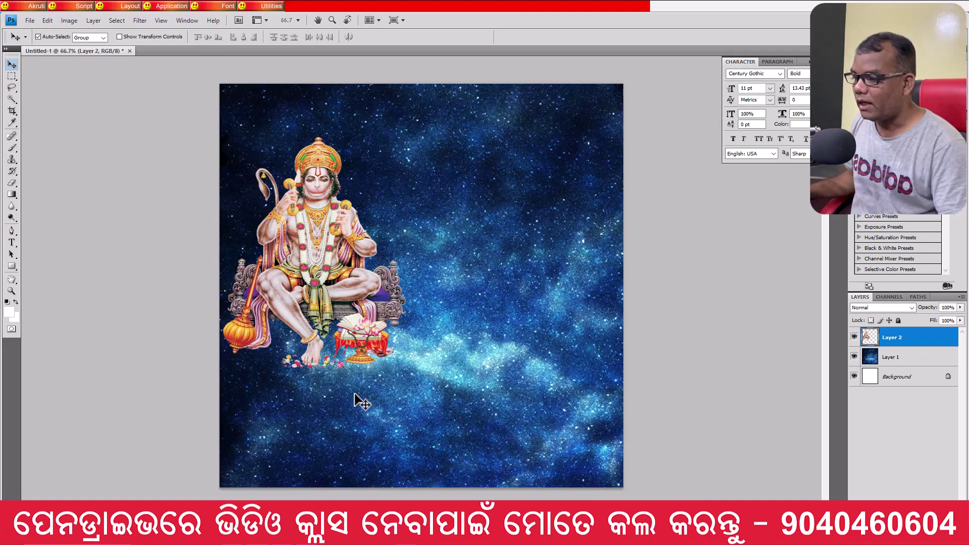
Zoom in and pan over Hanuman's lower half, then fit the whole poster in the window
scroll(467, 429, "up", 1)
scroll(465, 430, "up", 1)
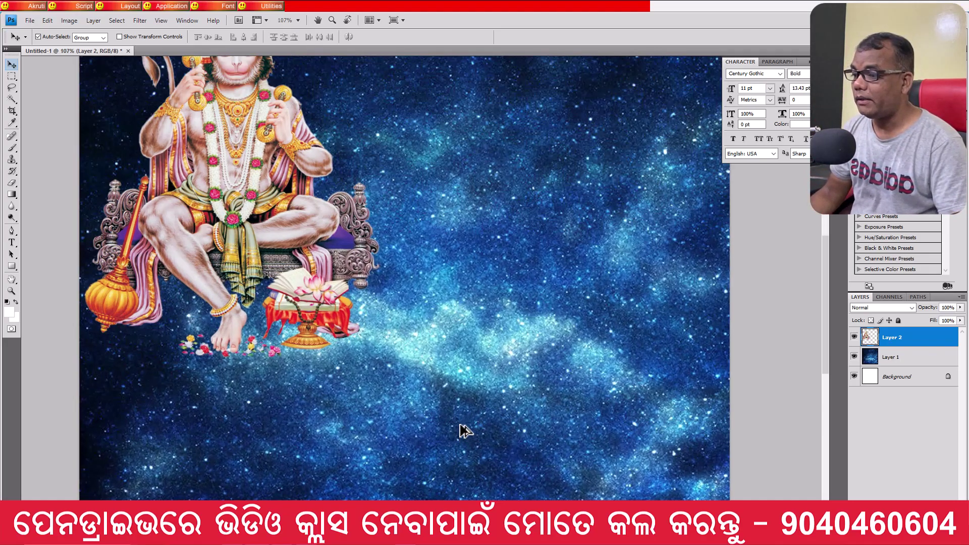
left_click_drag(497, 435, 528, 372)
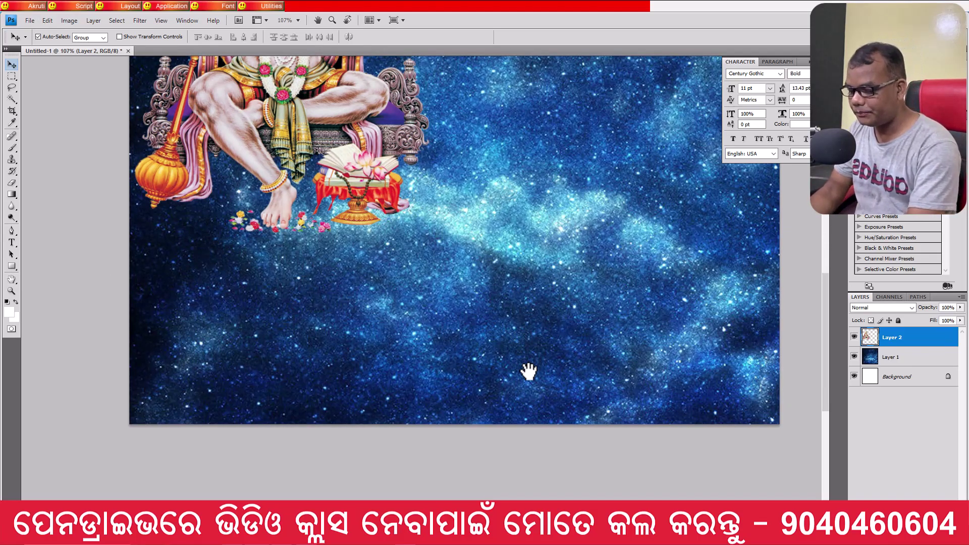
key("ctrl+0")
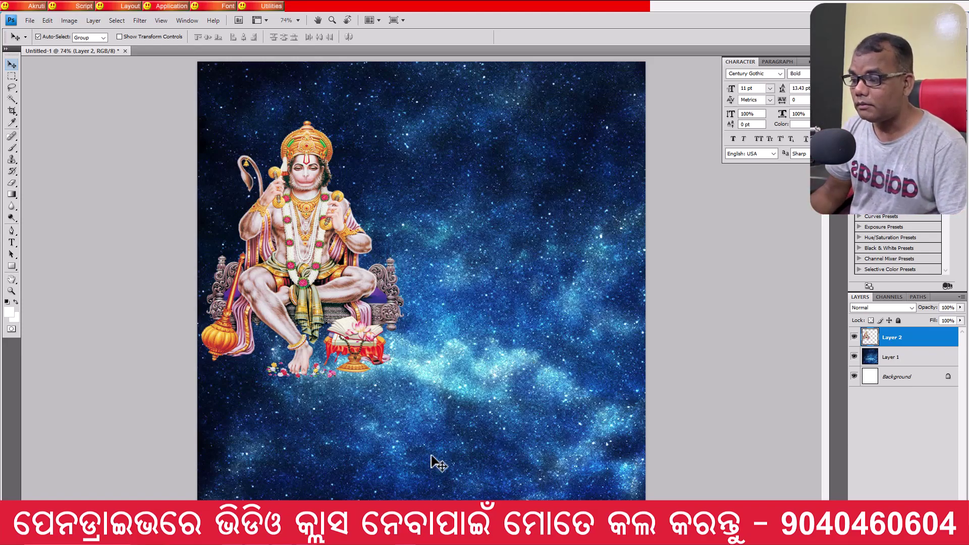
key("alt+Tab")
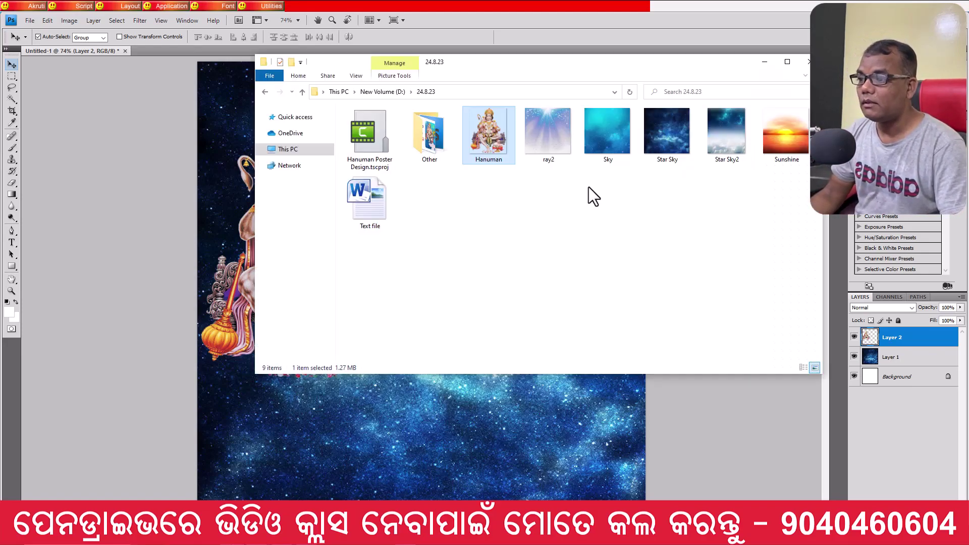
View Hanuman Chalisha Poster.jpg from the Other folder in Photos as a reference
left_click(590, 268)
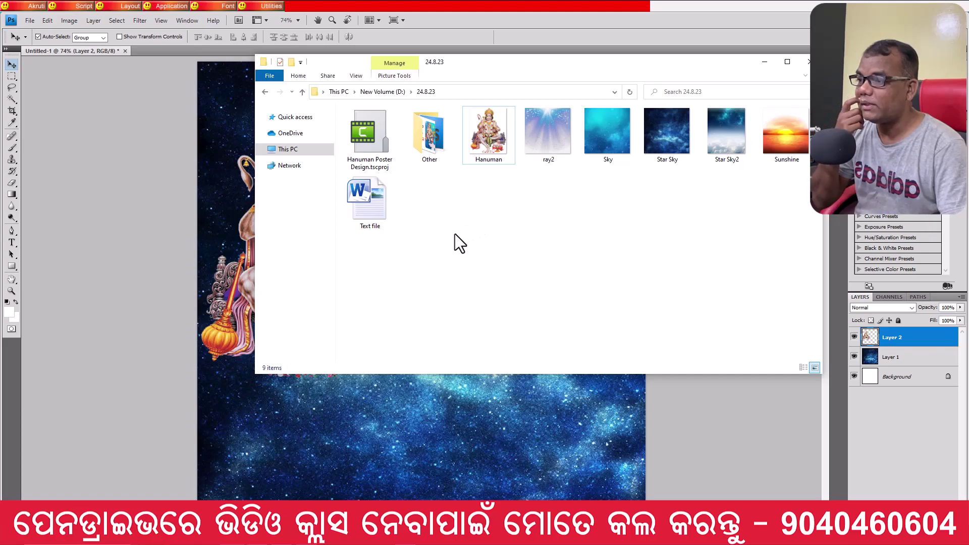
left_click(432, 138)
double_click(432, 138)
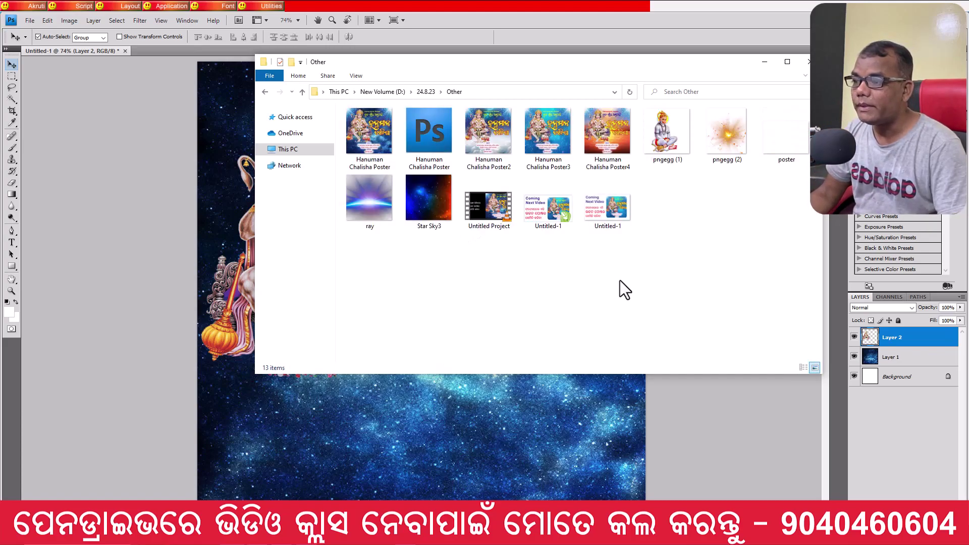
double_click(355, 140)
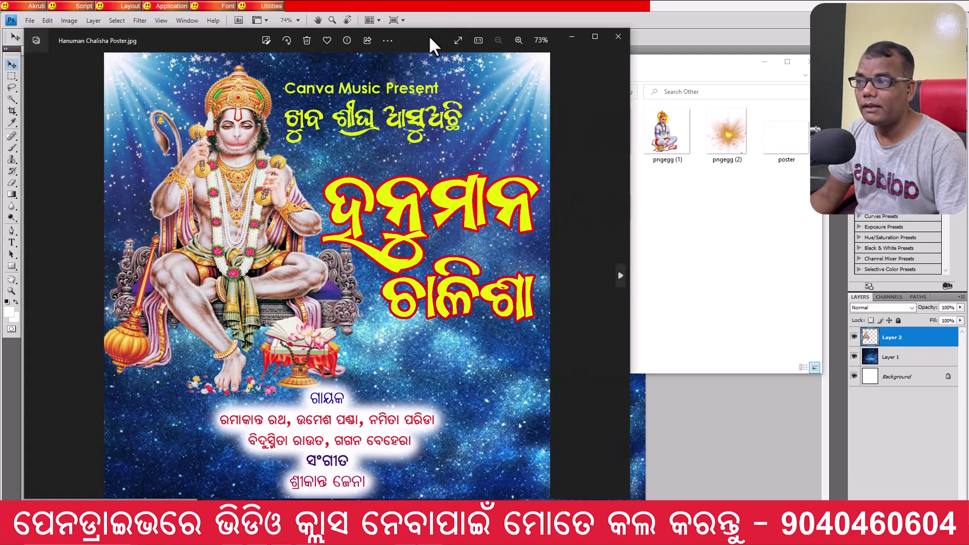
left_click_drag(433, 39, 509, 24)
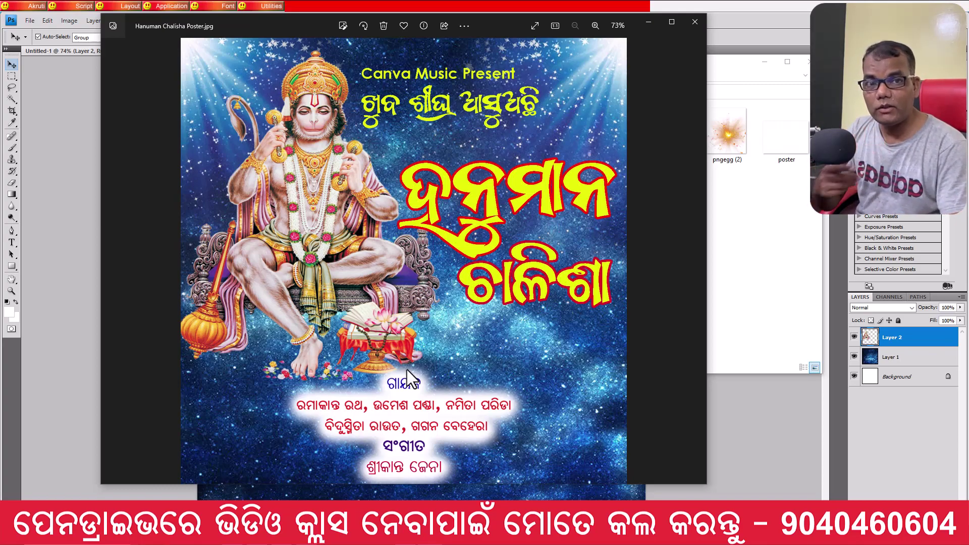
left_click(752, 426)
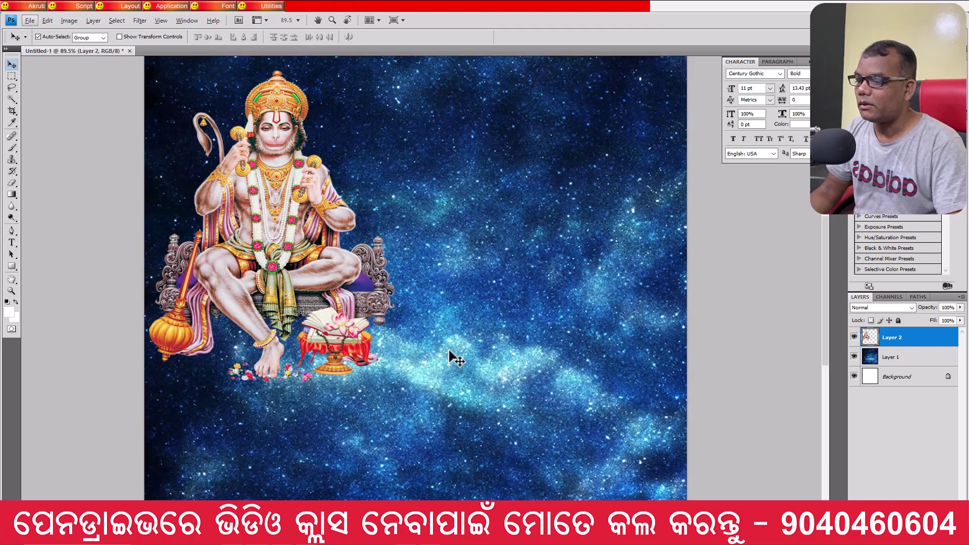
Return to the 24.8.23 folder and open Text file in Word
scroll(460, 352, "up", 1, "alt")
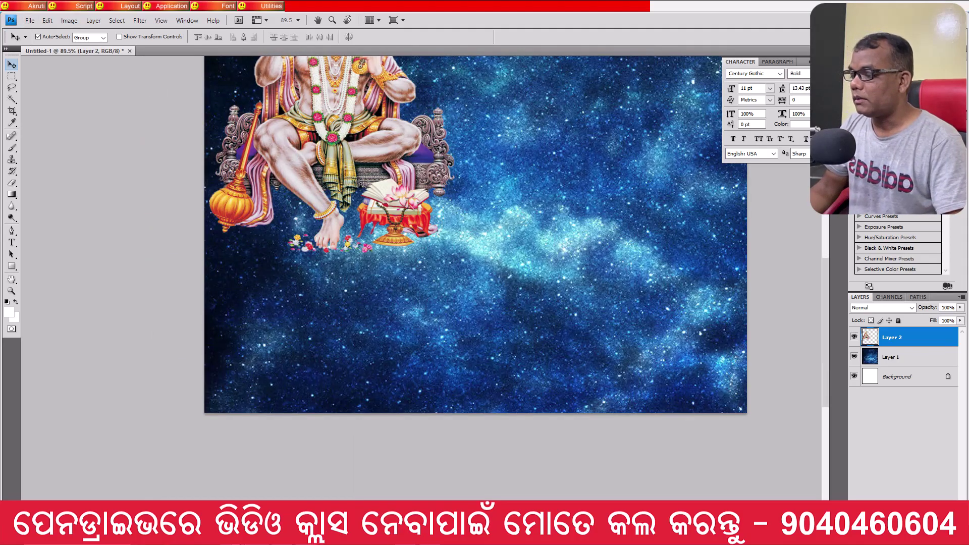
key("alt+Tab")
left_click(698, 281)
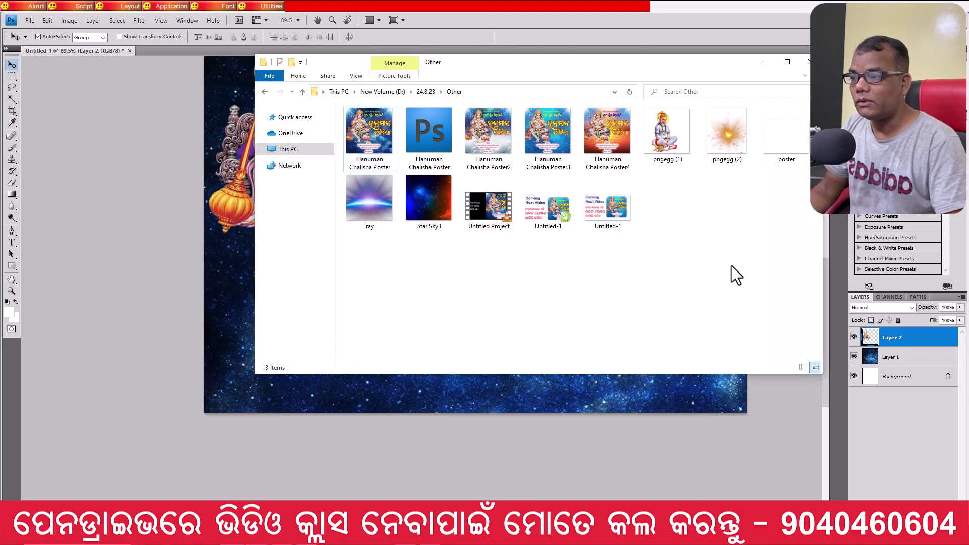
left_click(267, 94)
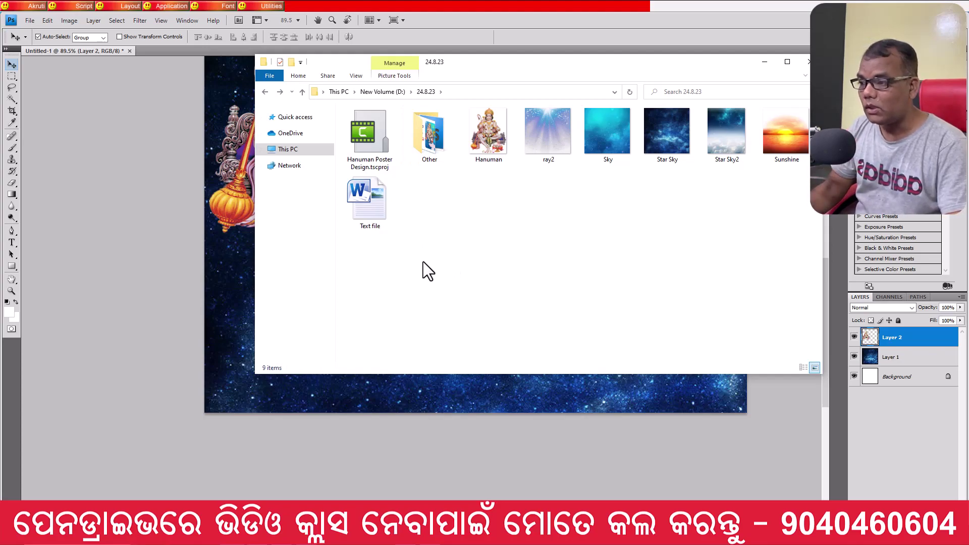
double_click(376, 201)
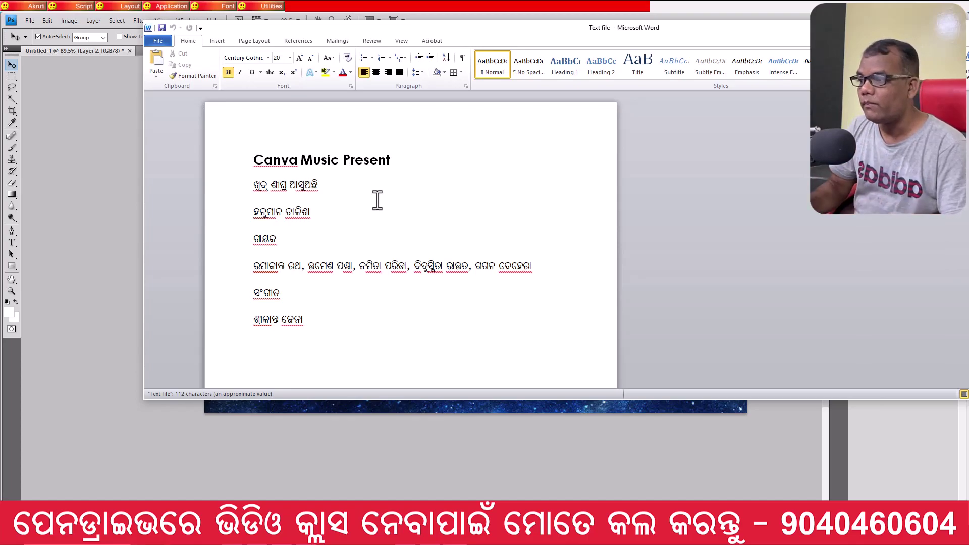
Select and copy the credits lines from 'Canva Music Present' through the last Odia name
left_click(299, 185)
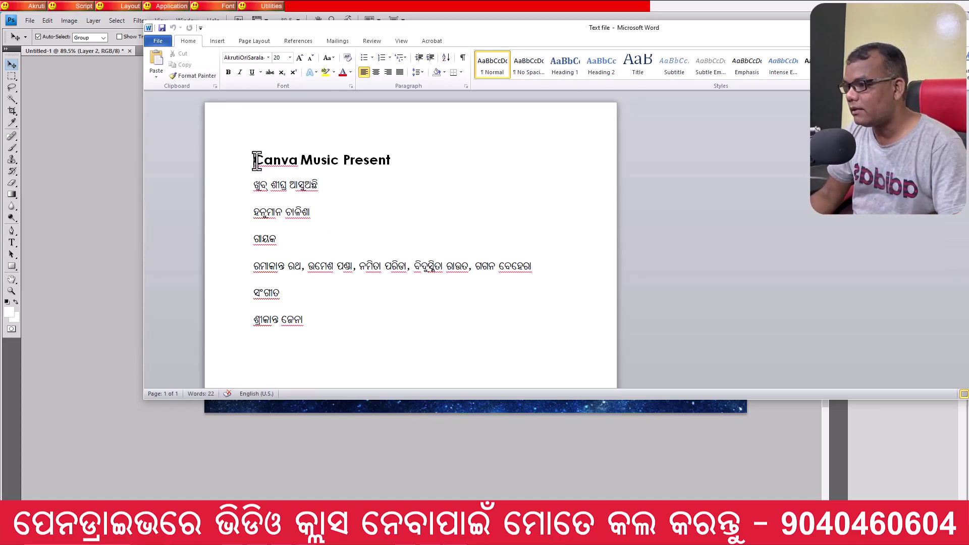
left_click_drag(256, 160, 329, 317)
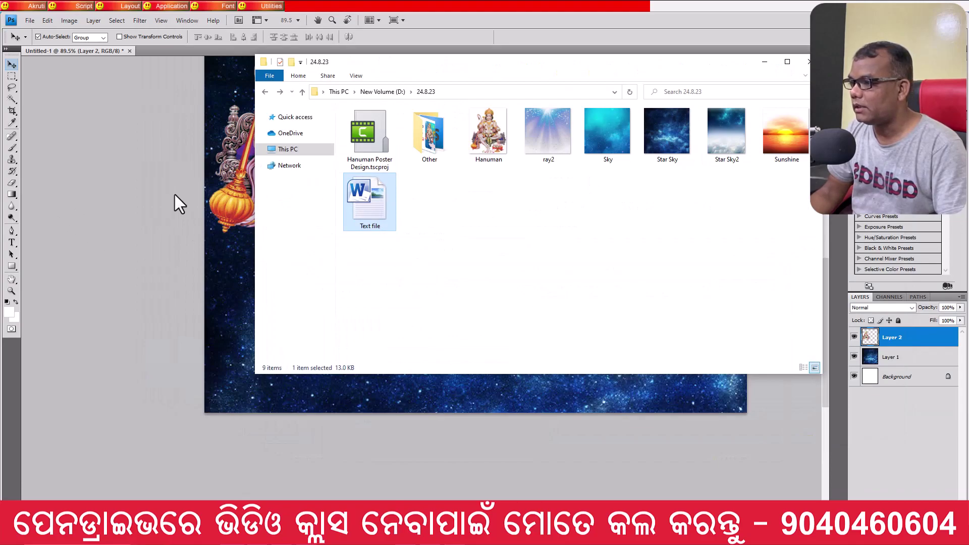
left_click(136, 205)
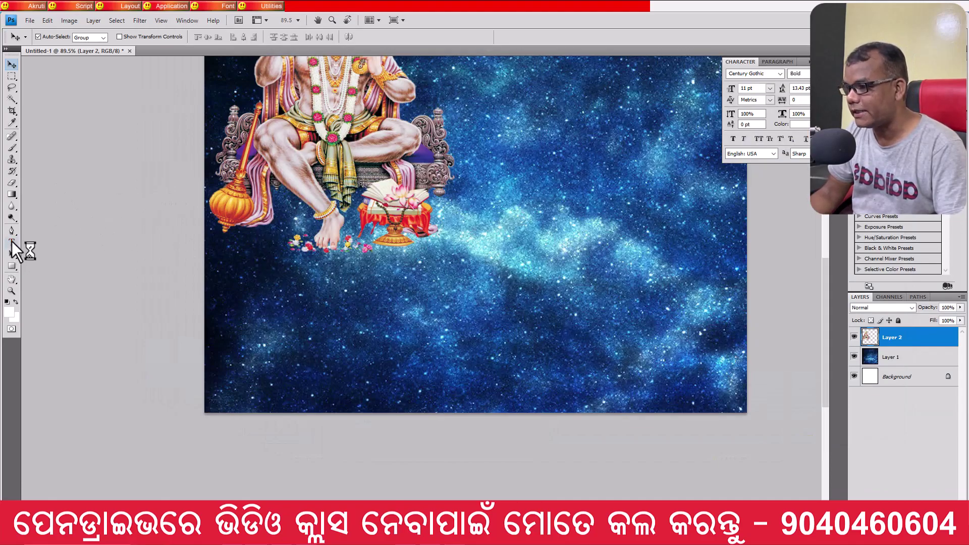
Paste the credits as a new text layer and move it to the canvas centre
left_click(11, 243)
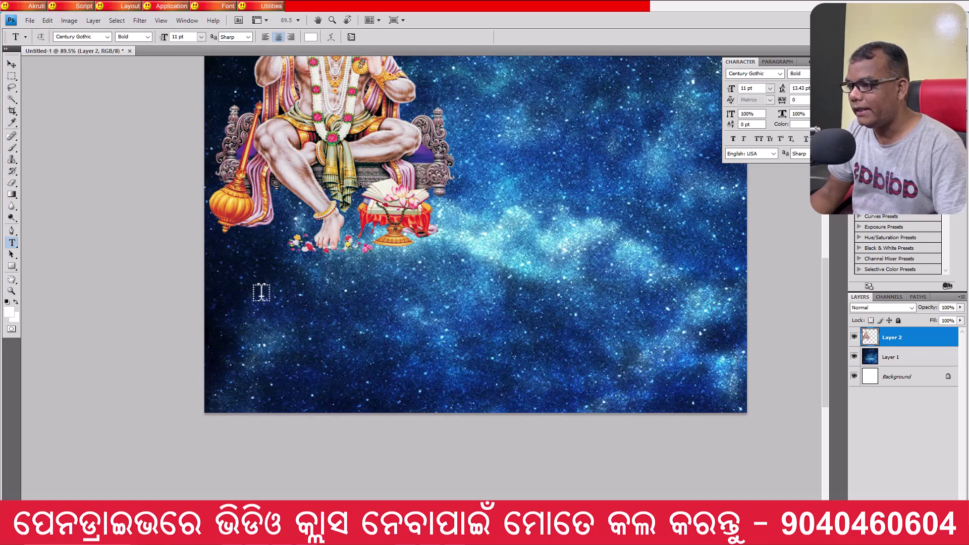
left_click(262, 292)
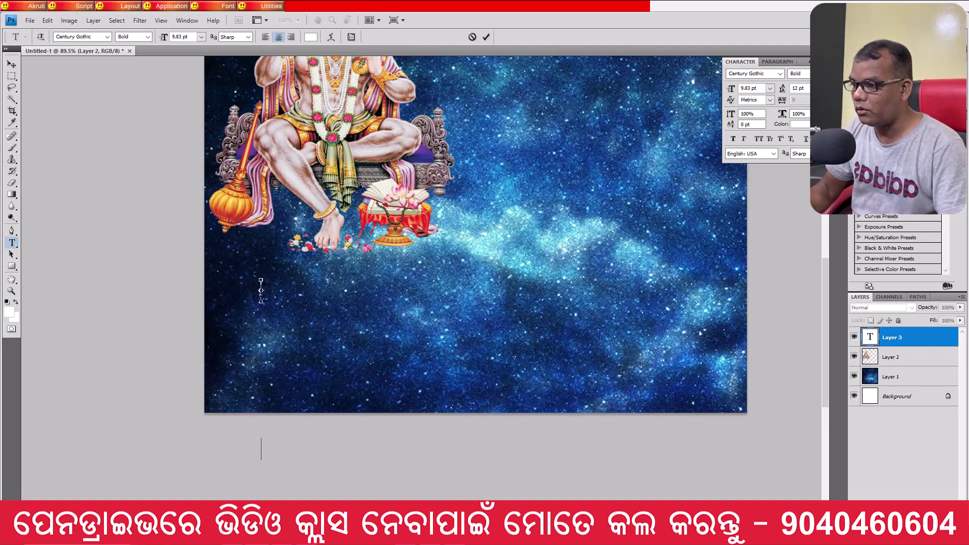
key("ctrl+v")
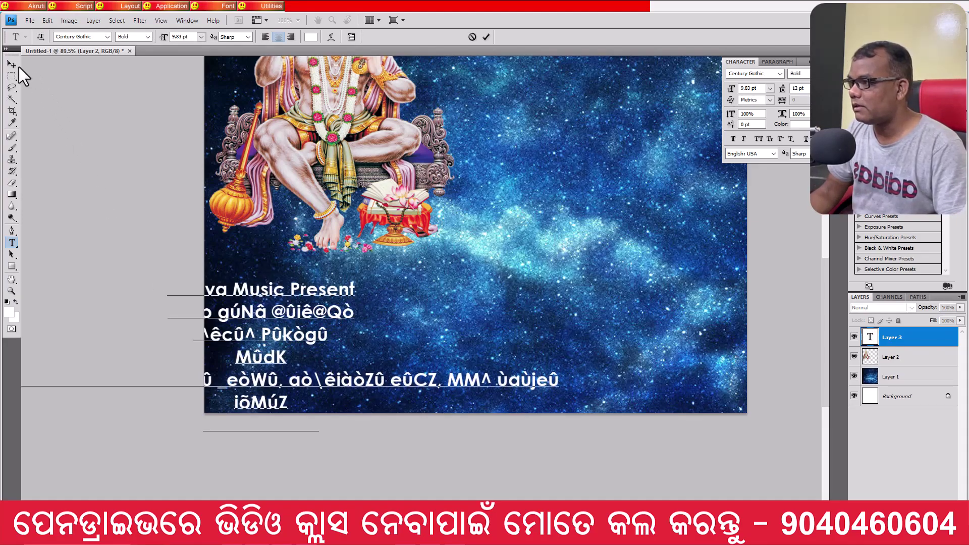
left_click(11, 64)
left_click_drag(261, 298, 488, 237)
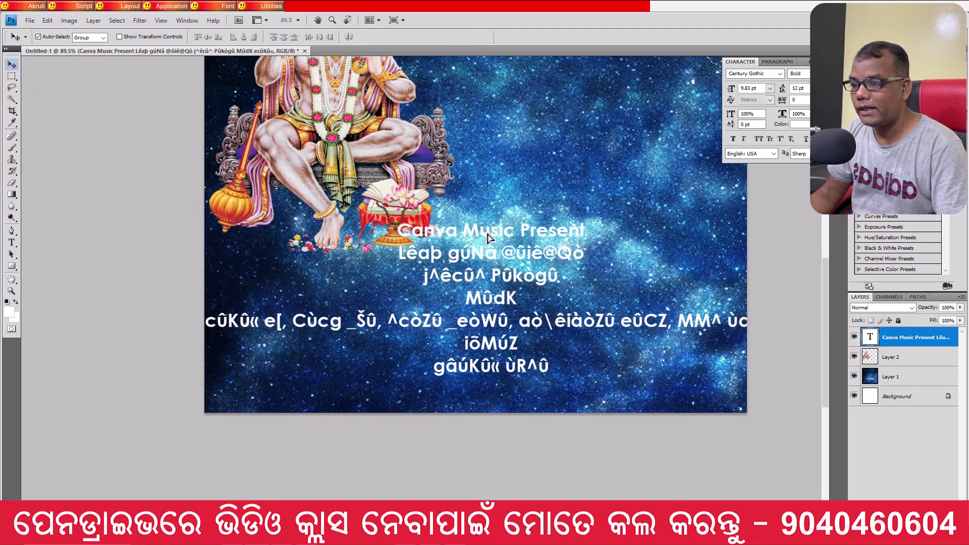
Select all the credits text and set it in the AkrutiOriSarala-99 font
left_click(11, 242)
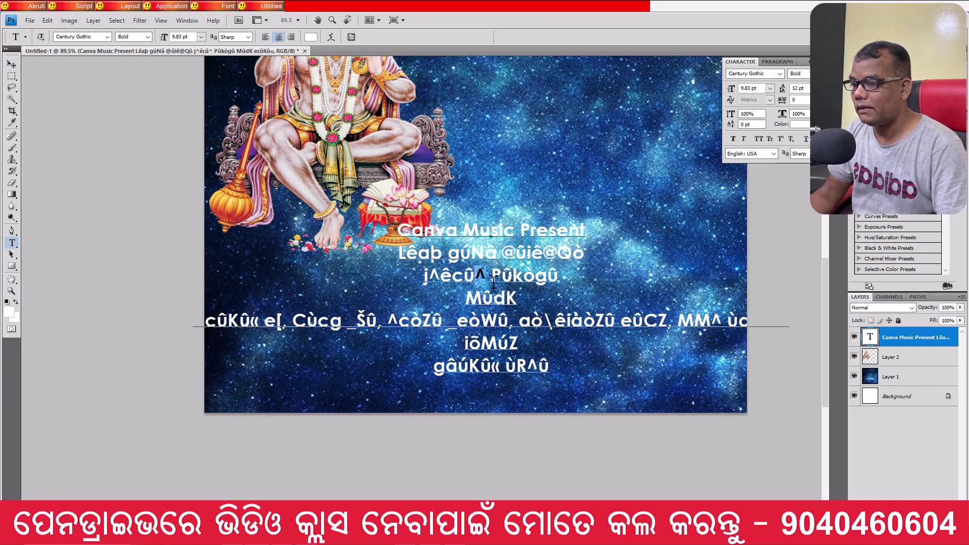
left_click(512, 309)
key("ctrl+a")
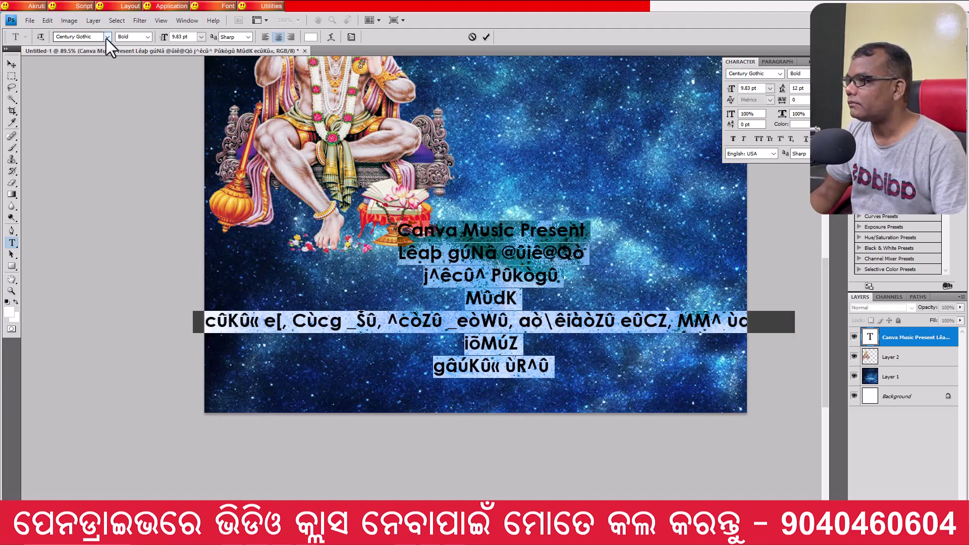
left_click(107, 36)
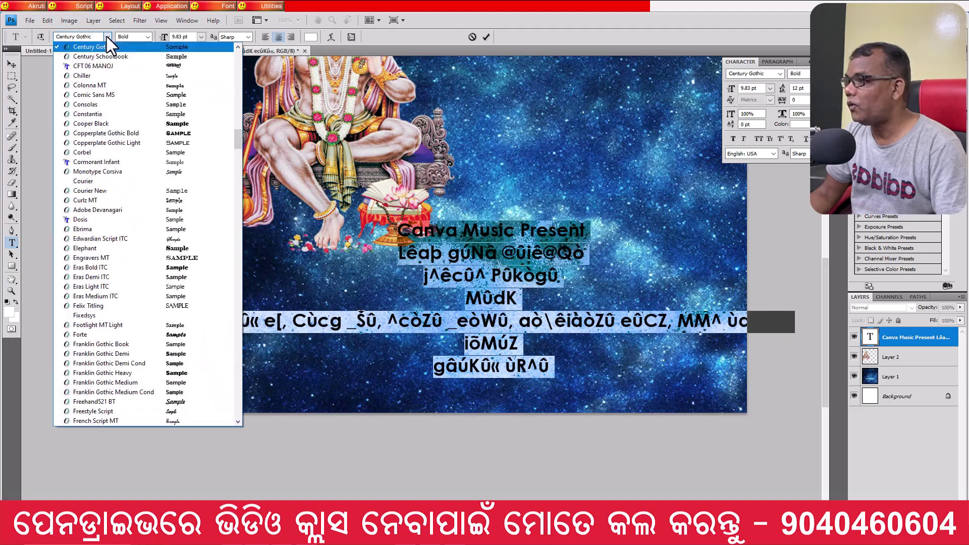
left_click(92, 37)
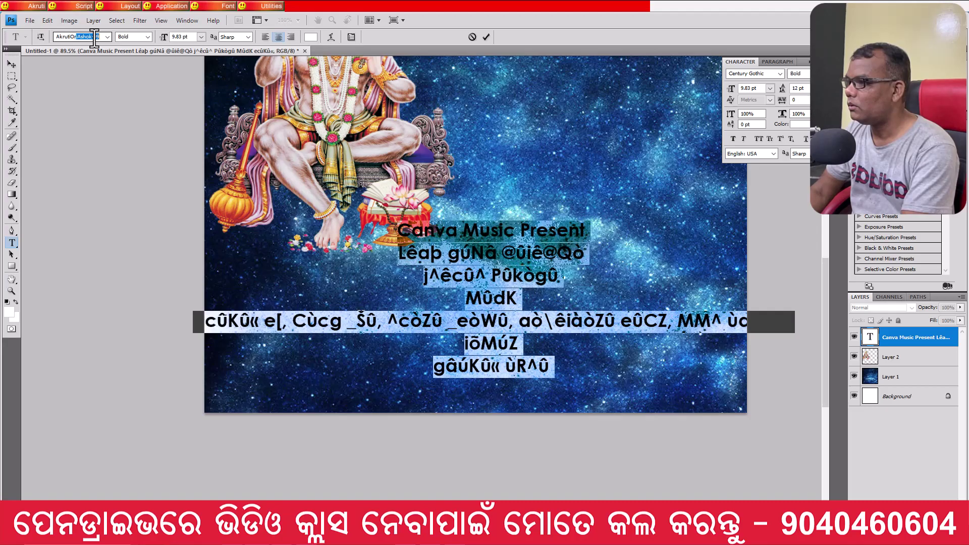
key("Return")
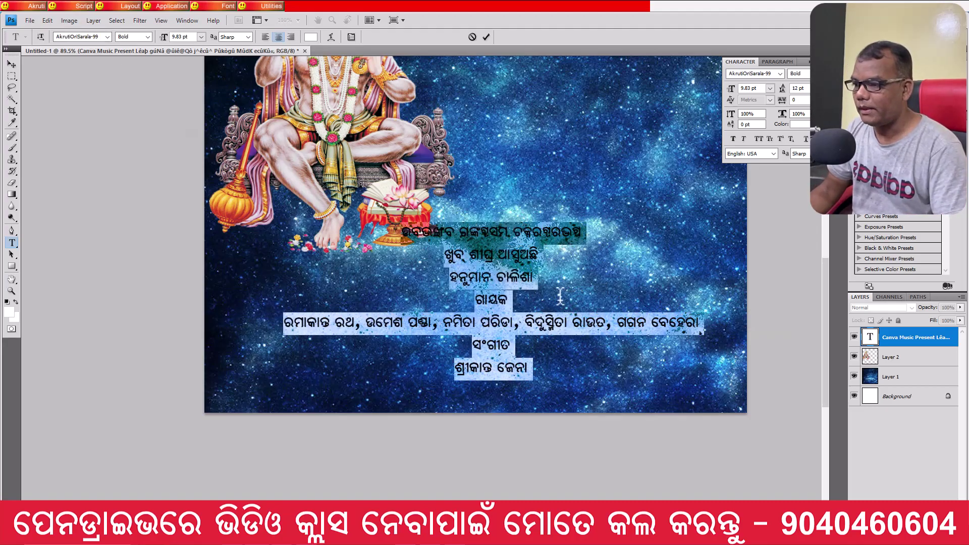
Set the garbled first credits line, Canva Music Present, in the Arial font
left_click(508, 283)
left_click_drag(403, 231, 600, 231)
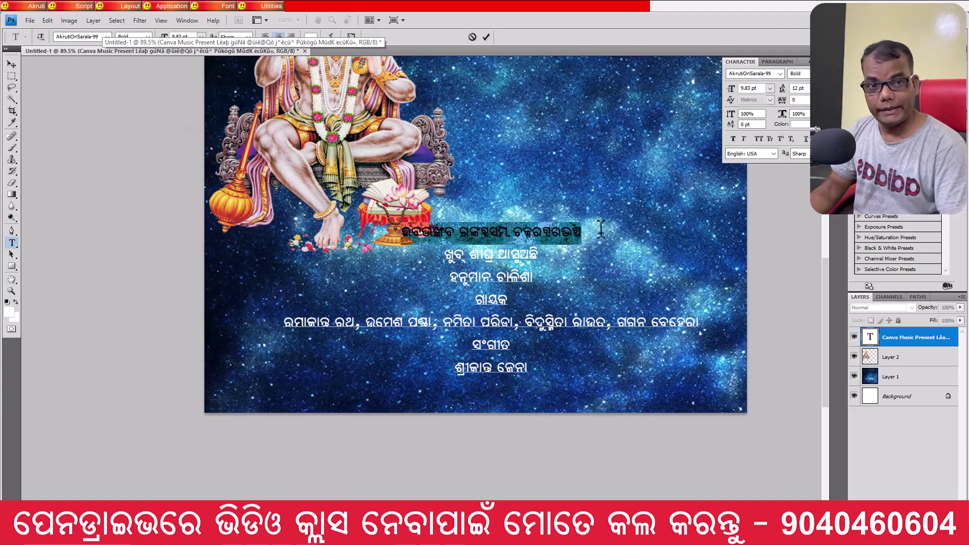
left_click(101, 36)
type("Arial")
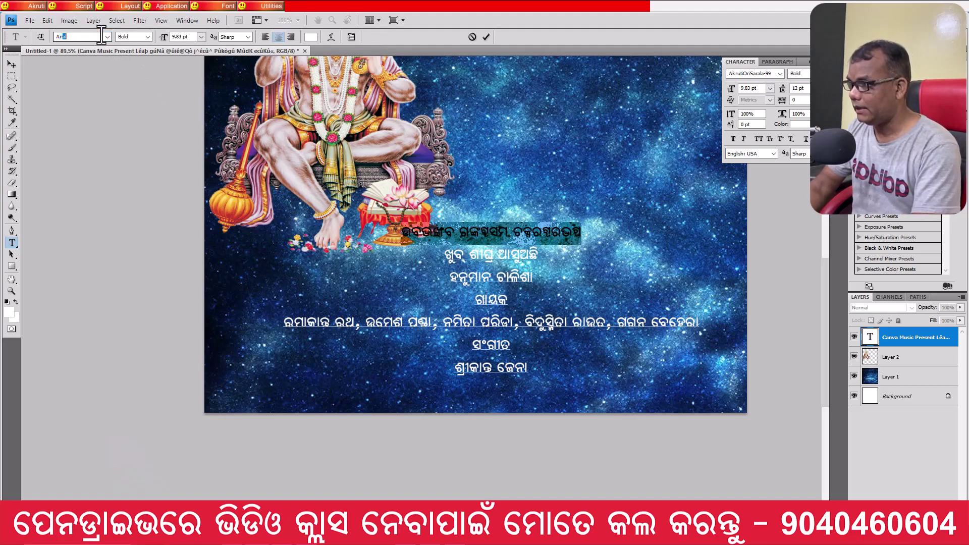
key("Return")
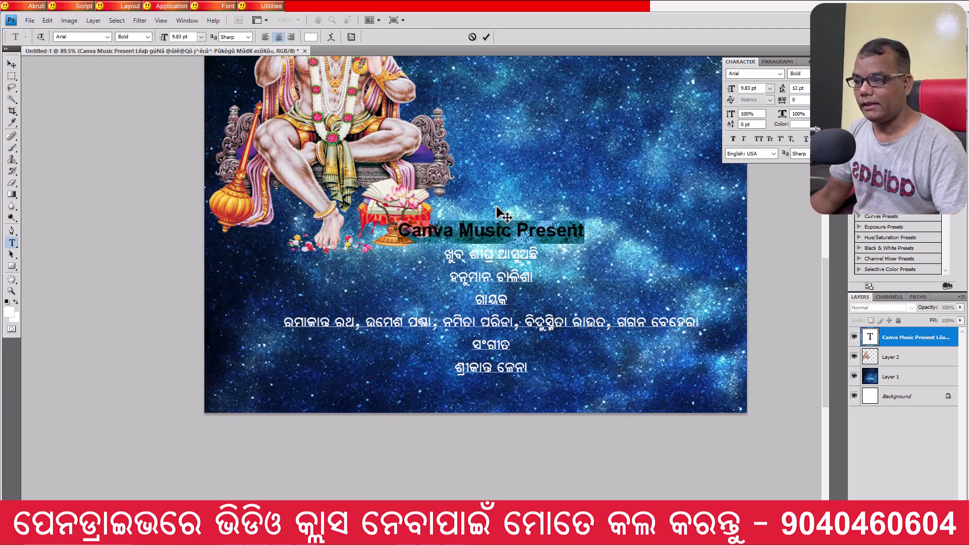
left_click(11, 64)
Shift the credits text block down and to the left
left_click_drag(482, 282, 457, 306)
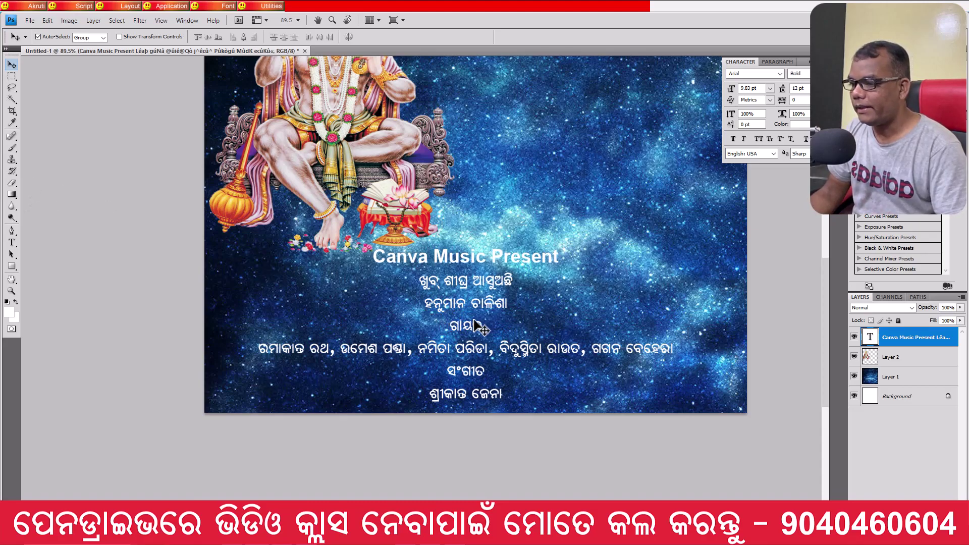
right_click(490, 310)
left_click(488, 310)
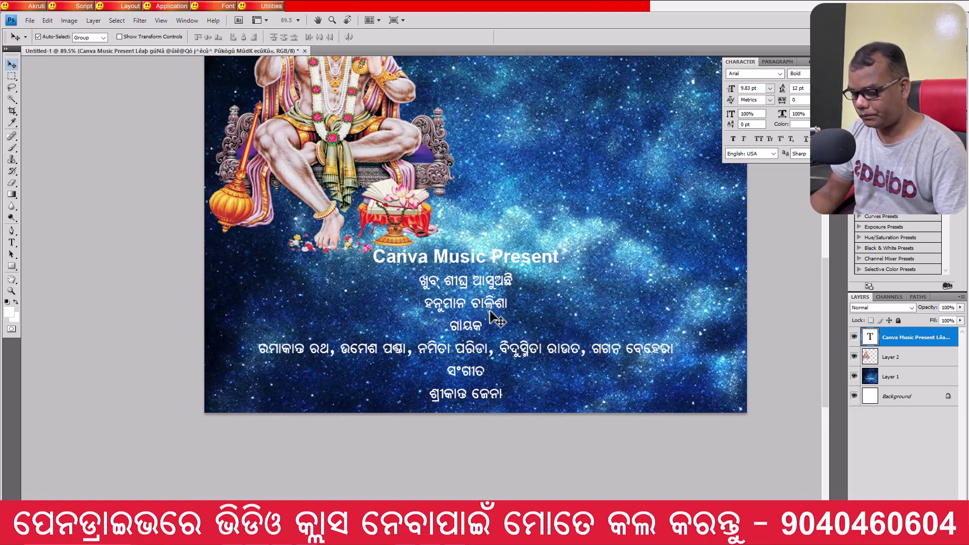
Duplicate the credits layer, move the copy to the top, and delete its Odia lines
key("ctrl+j")
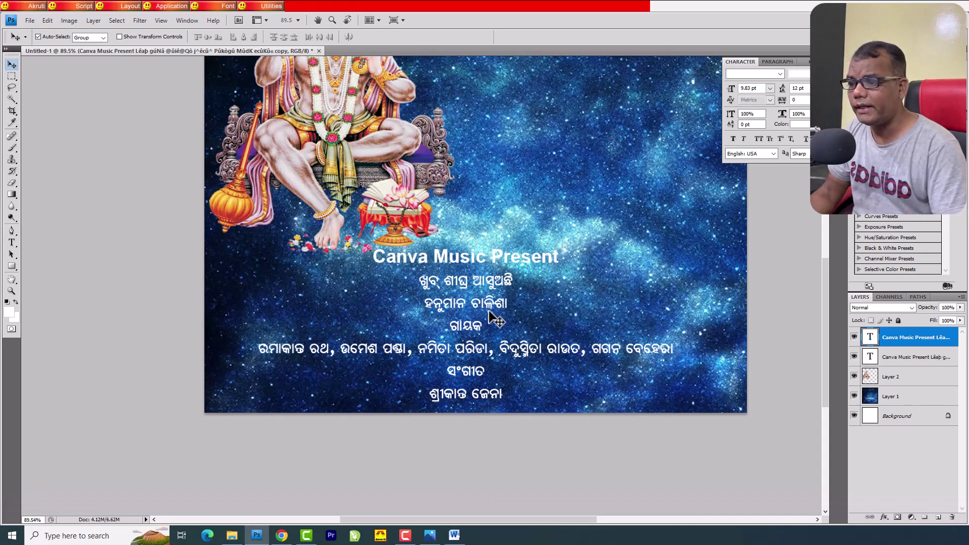
left_click_drag(441, 260, 499, 94)
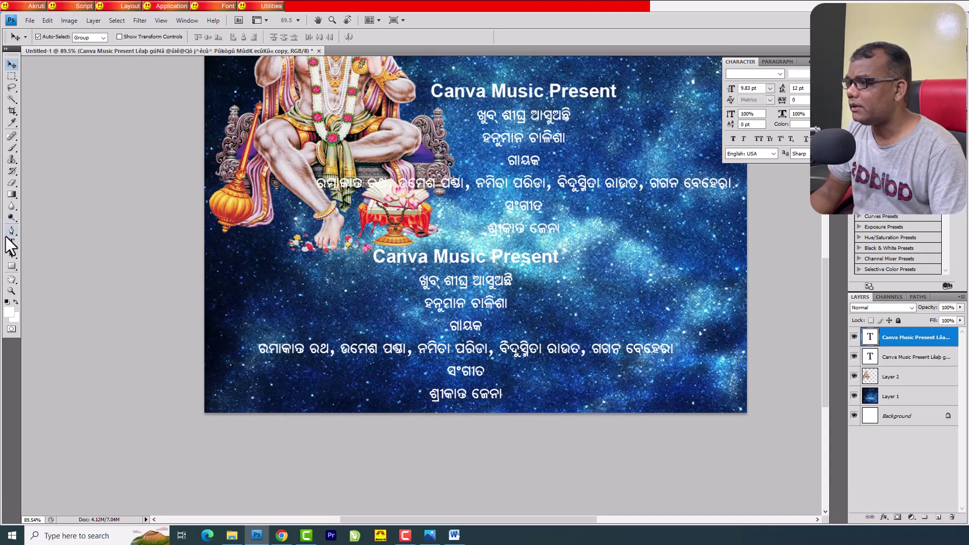
left_click(11, 243)
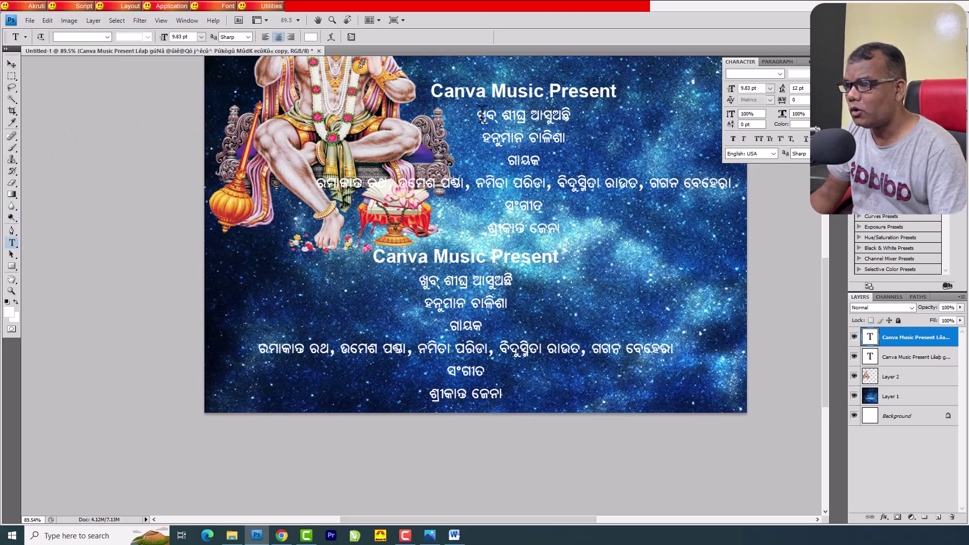
left_click_drag(481, 115, 677, 222)
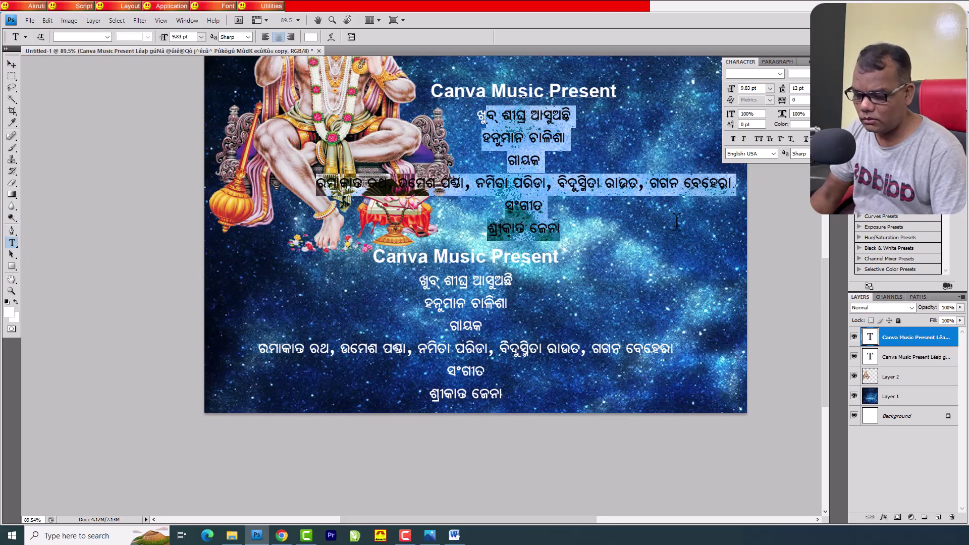
type("ଖ")
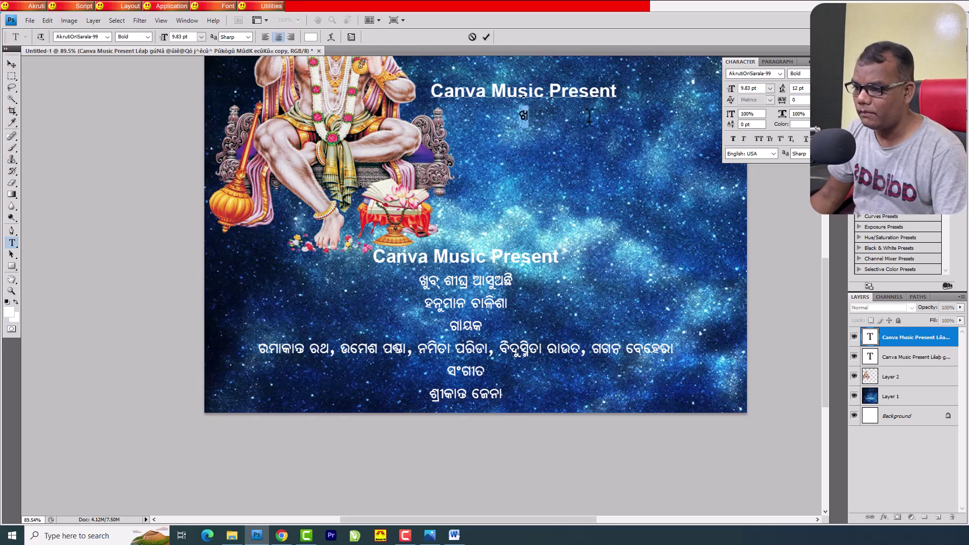
key("BackSpace")
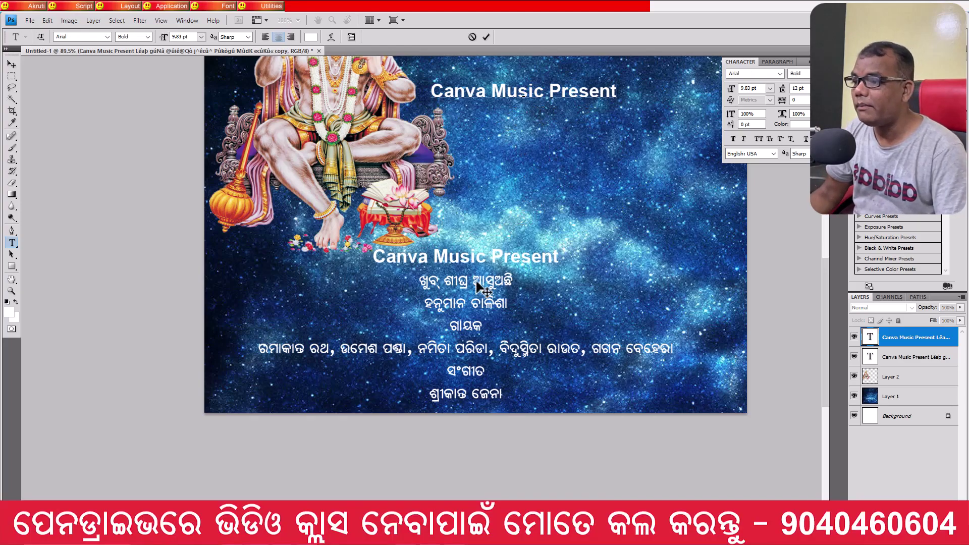
left_click(11, 64)
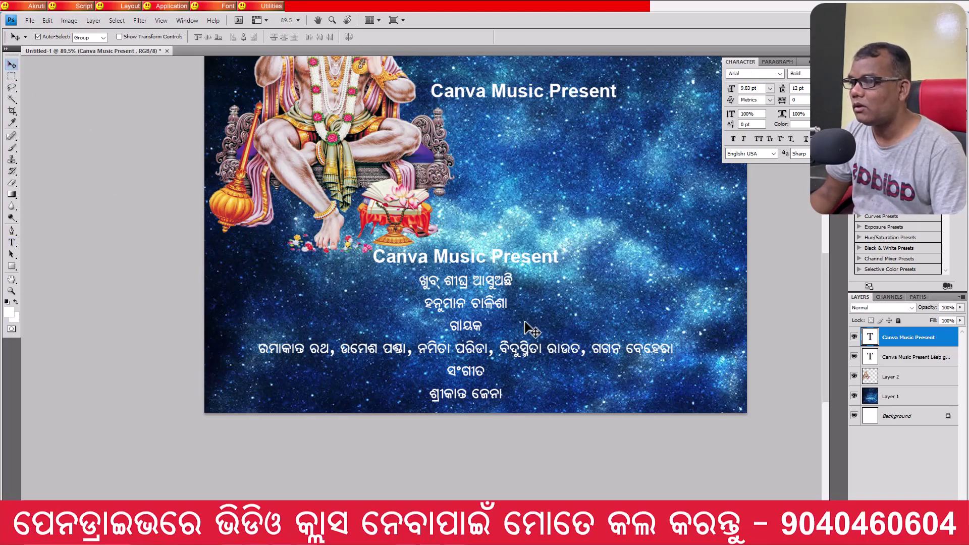
scroll(531, 330, "up", 3)
scroll(525, 324, "up", 3)
scroll(531, 329, "up", 2)
scroll(510, 316, "up", 1)
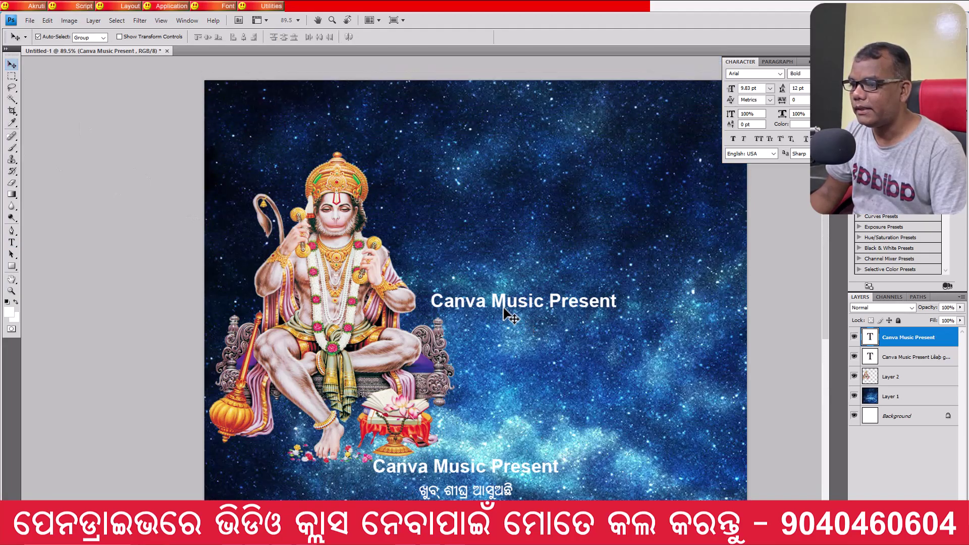
left_click_drag(502, 302, 422, 111)
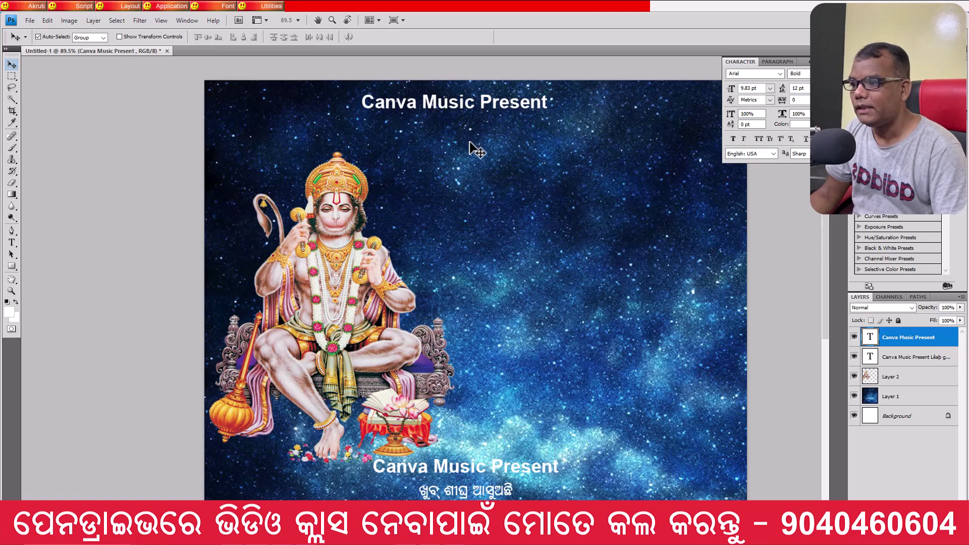
scroll(486, 247, "down", 3)
scroll(486, 247, "down", 3)
right_click(476, 349)
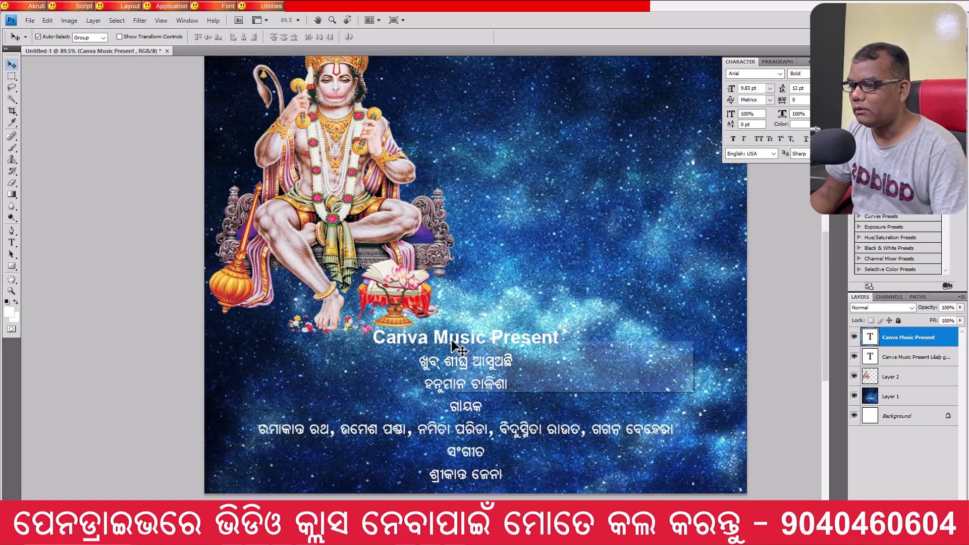
left_click(481, 348)
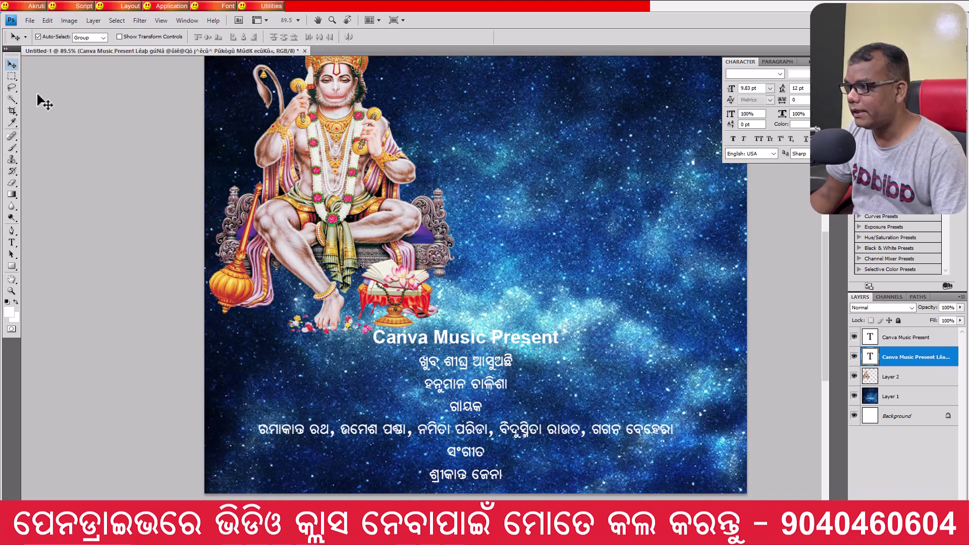
left_click(11, 243)
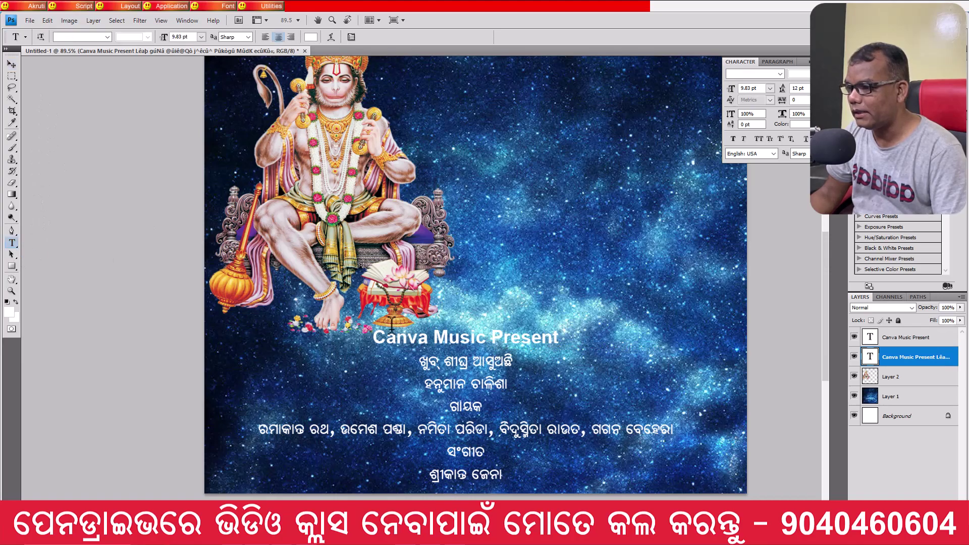
left_click_drag(375, 337, 577, 333)
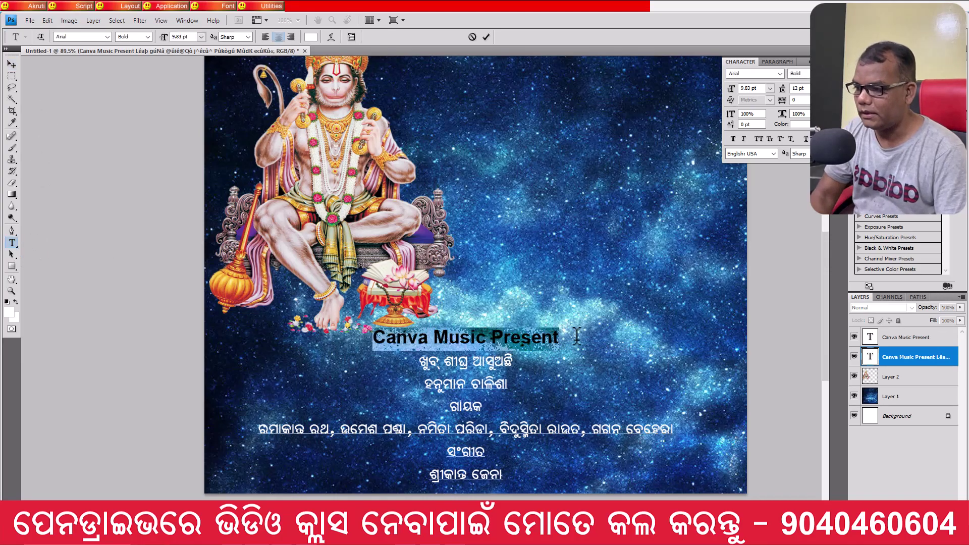
left_click(577, 334)
key("BackSpace")
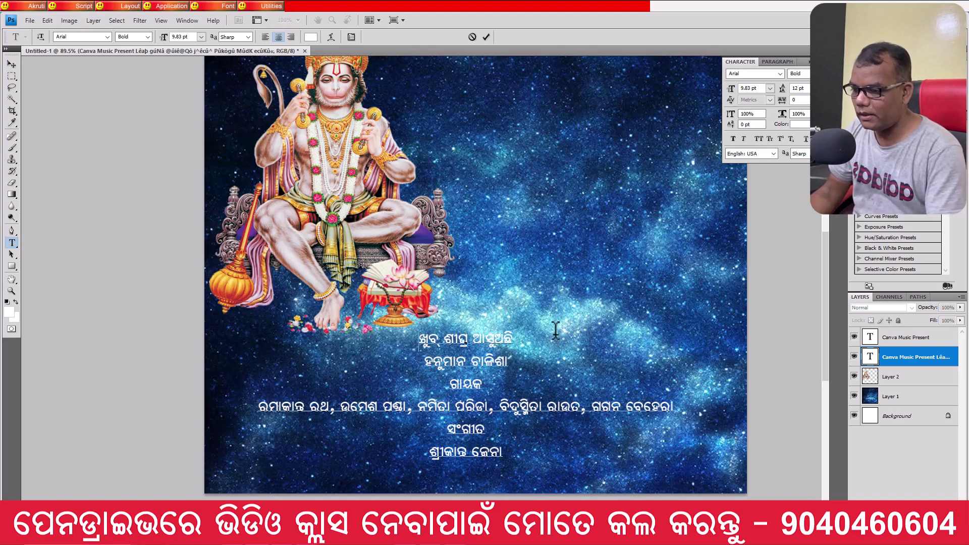
triple_click(555, 332)
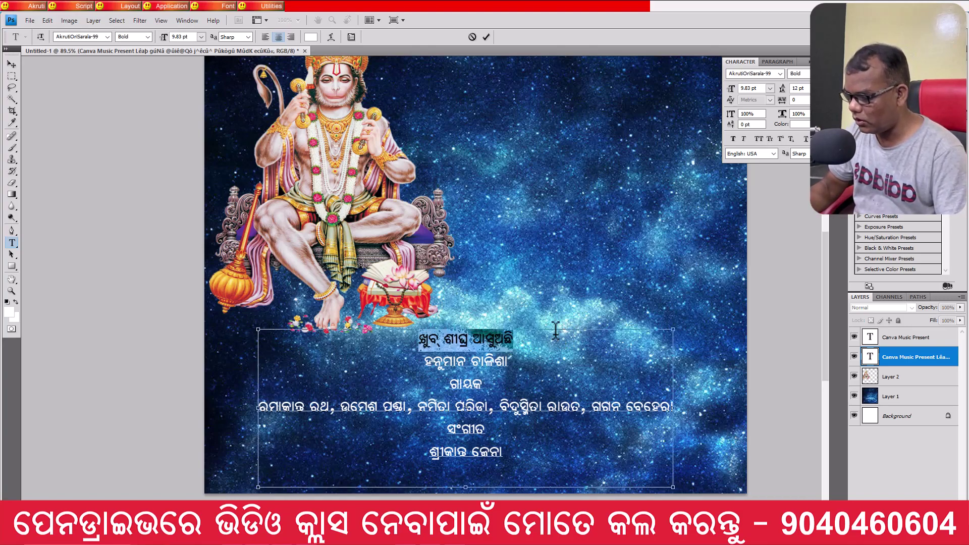
key("Escape")
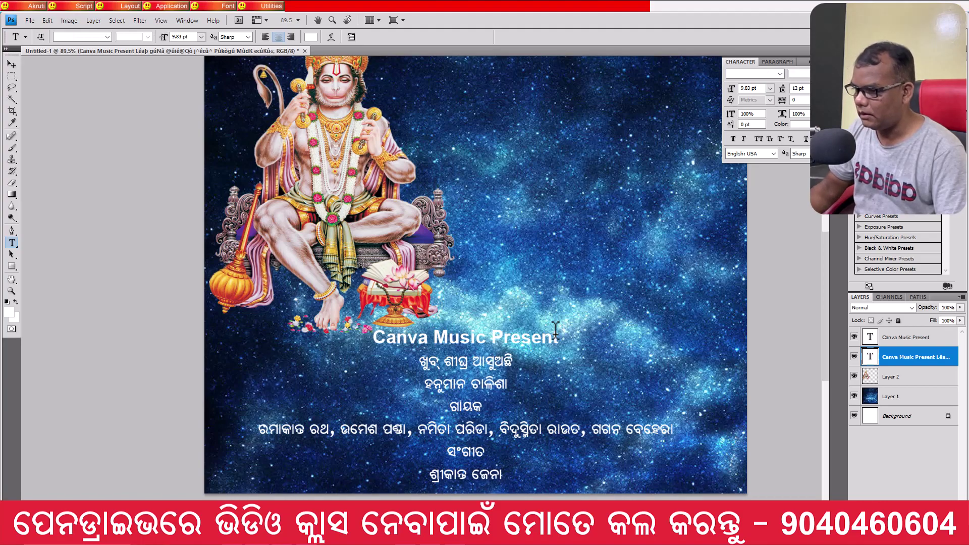
Delete the Canva Music Present line from the lower Odia credits block and commit
left_click(11, 64)
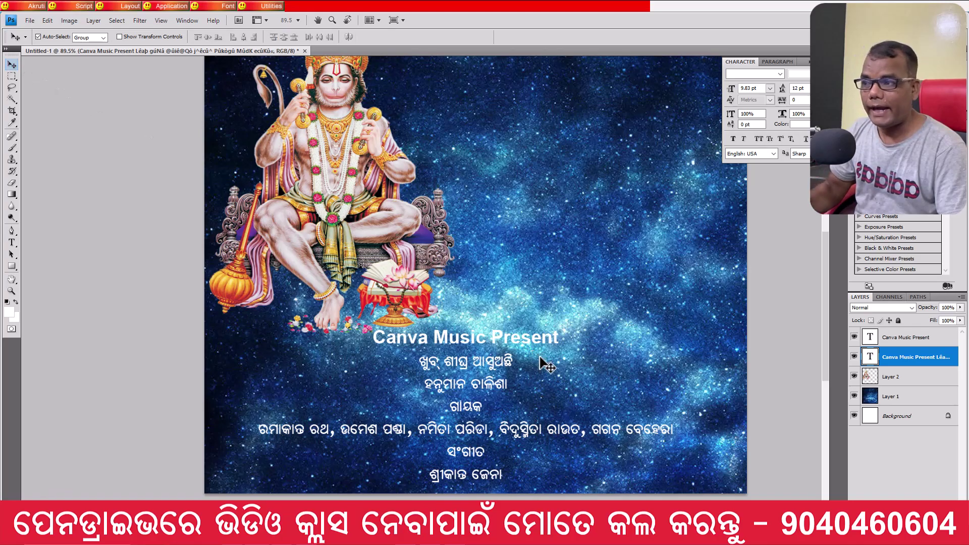
scroll(550, 361, "up", 2)
scroll(547, 360, "up", 1)
scroll(547, 360, "up", 2)
scroll(548, 359, "down", 2)
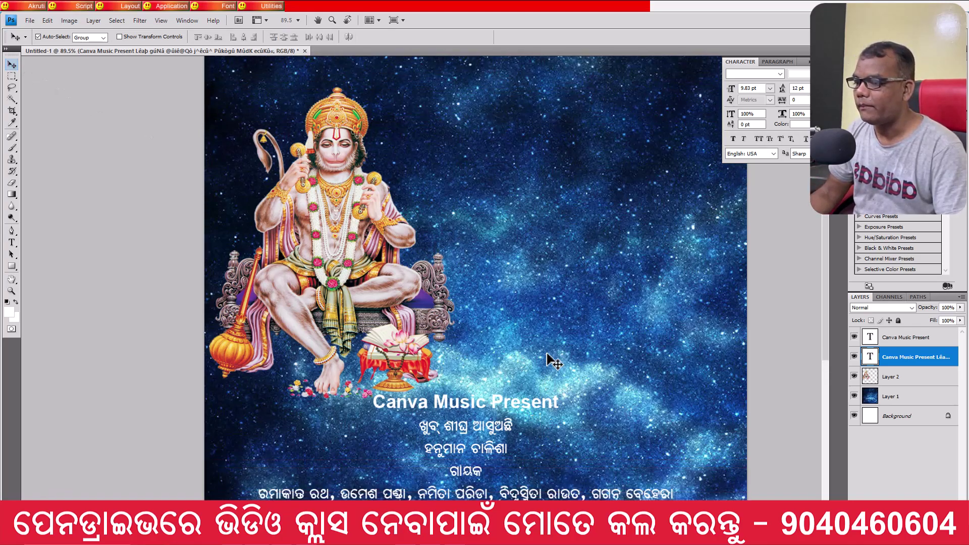
scroll(548, 359, "down", 2)
left_click(12, 244)
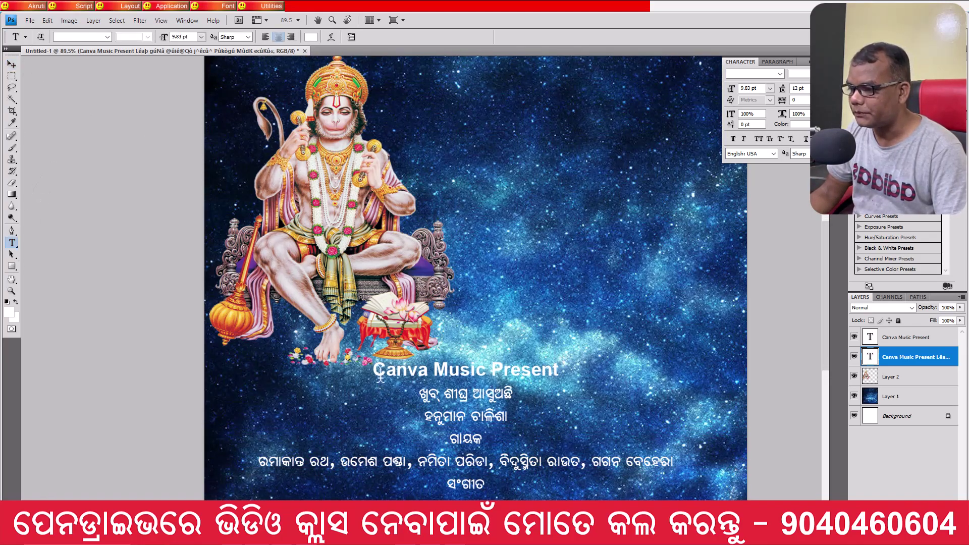
left_click(465, 371)
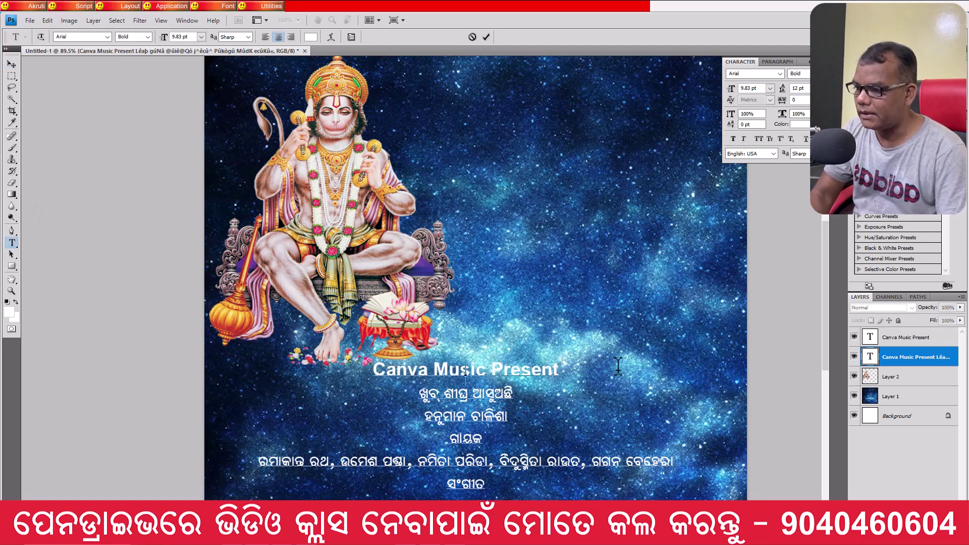
triple_click(618, 364)
key("Delete")
key("Delete")
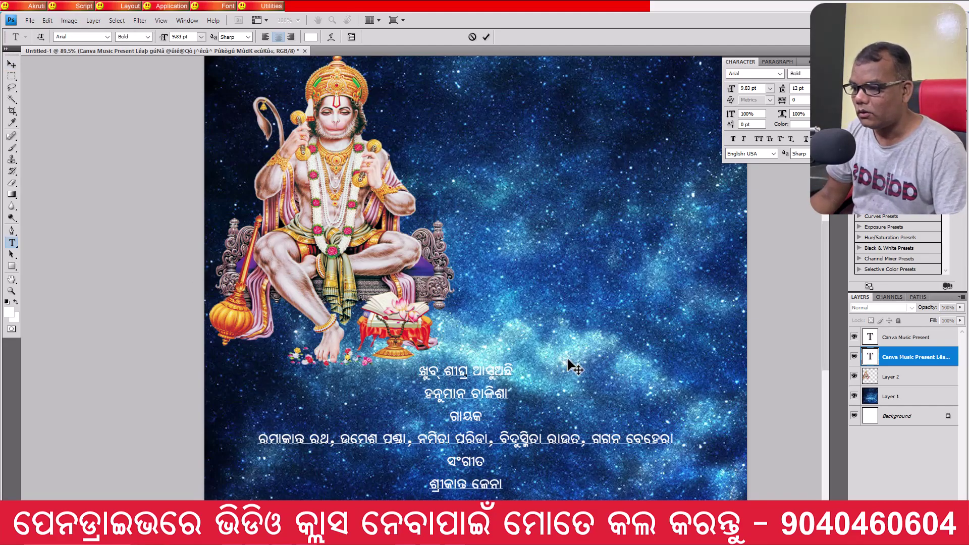
left_click(12, 66)
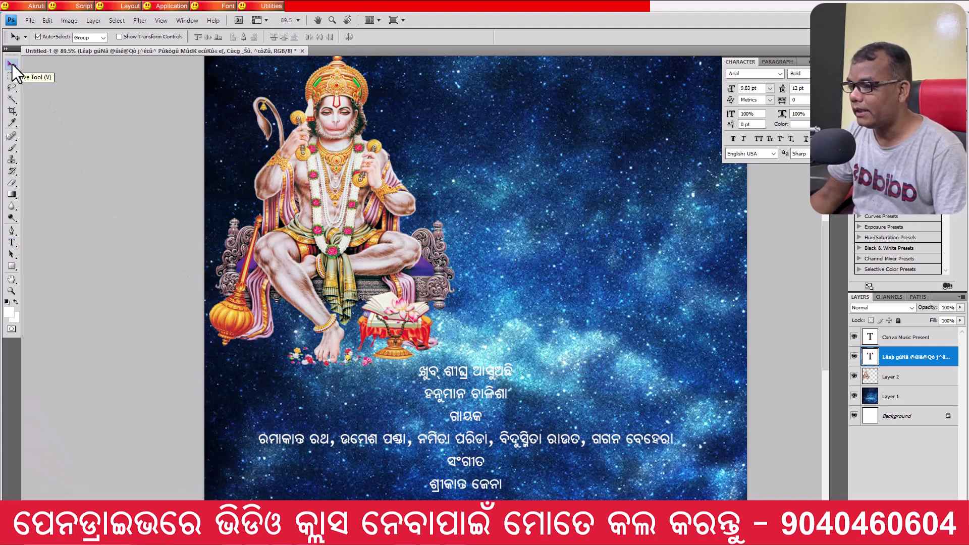
Duplicate the credits layer, trim the copy to ଖୁବ୍ ଶୀଘ୍ର ଆସୁଅଛି, and move it near the top
key("ctrl+j")
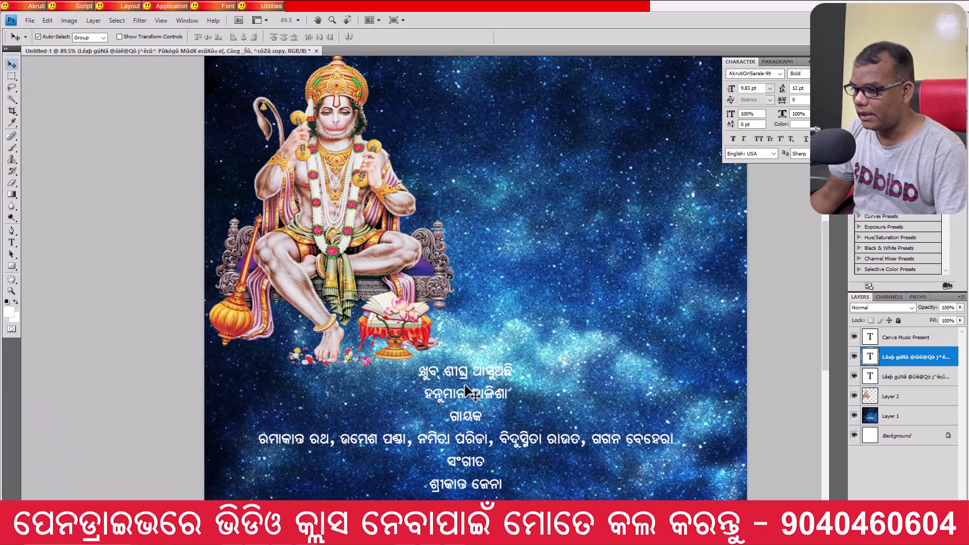
left_click_drag(467, 391, 501, 142)
left_click(12, 242)
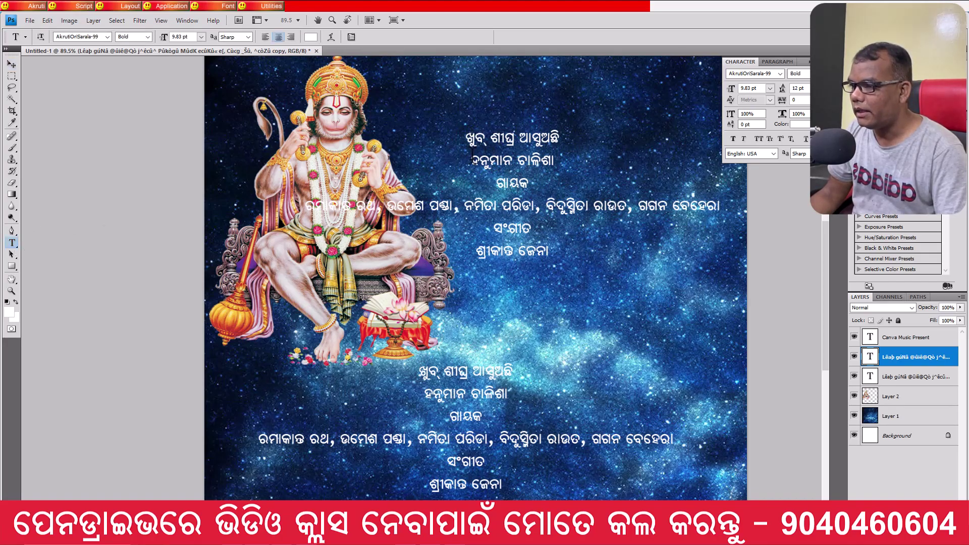
left_click_drag(472, 157, 614, 265)
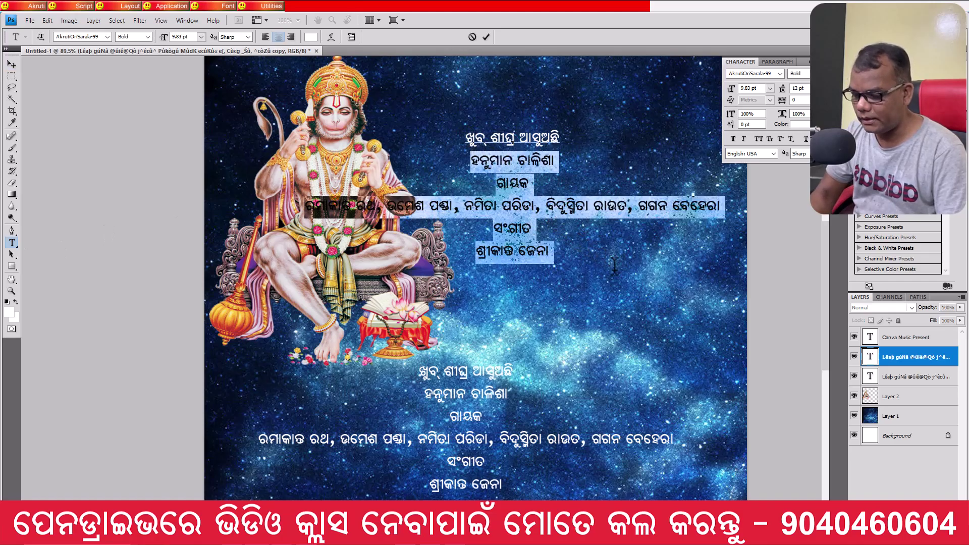
key("BackSpace")
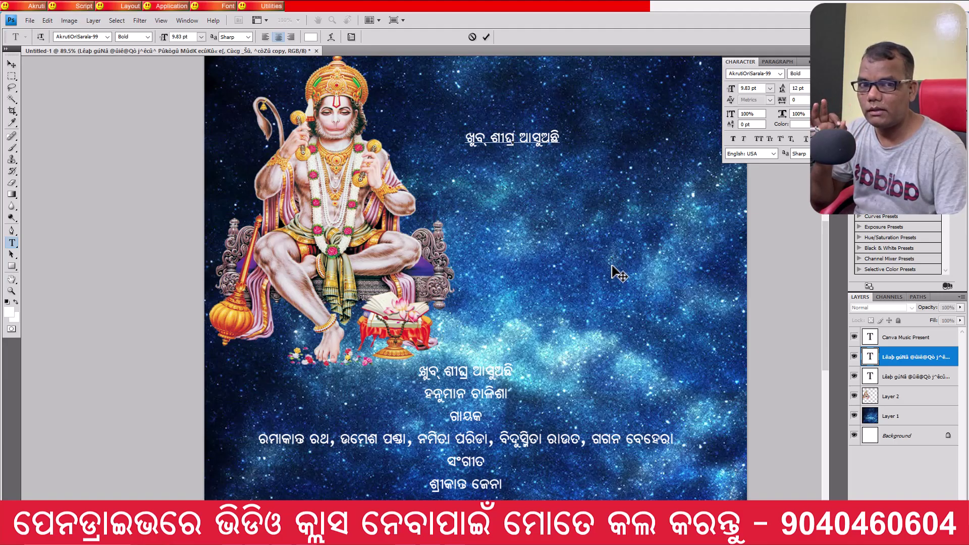
left_click(12, 64)
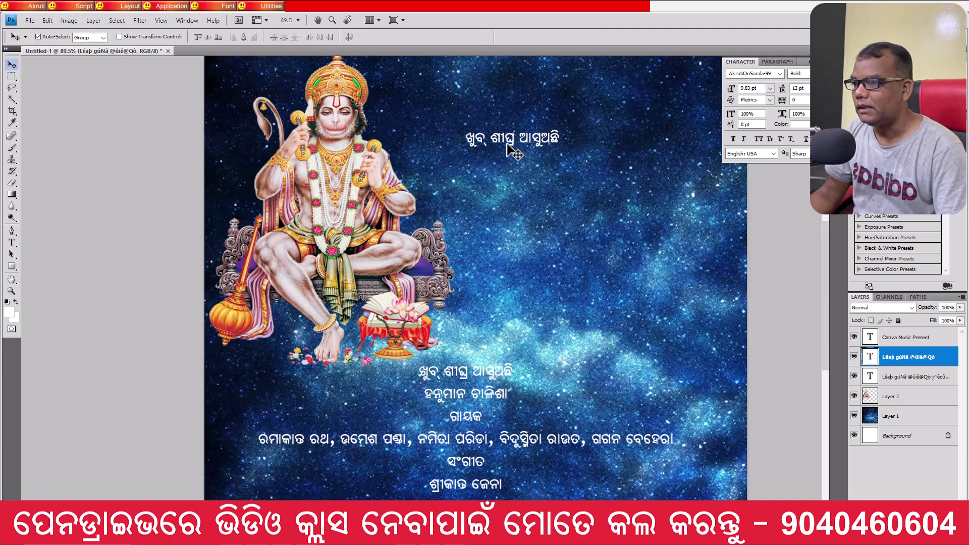
left_click_drag(510, 148, 480, 109)
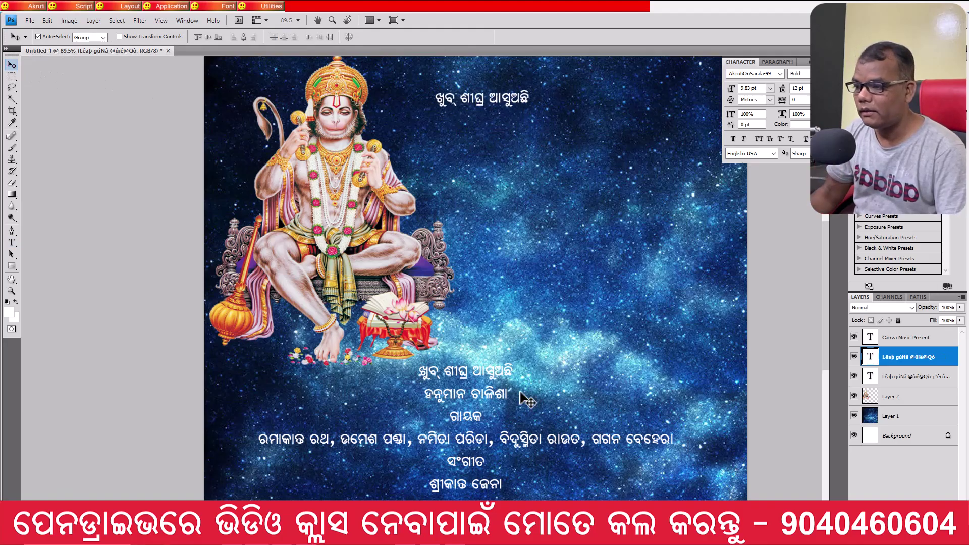
left_click(12, 243)
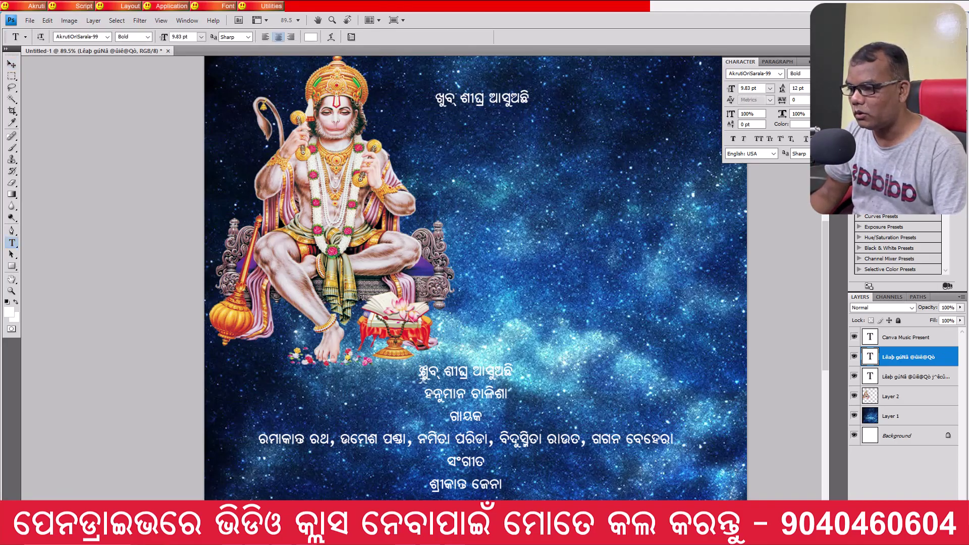
Delete the first line ଖୁବ୍ ଶୀଘ୍ର ଆସୁଅଛି from the lower credits block
left_click_drag(420, 373, 545, 371)
key("BackSpace")
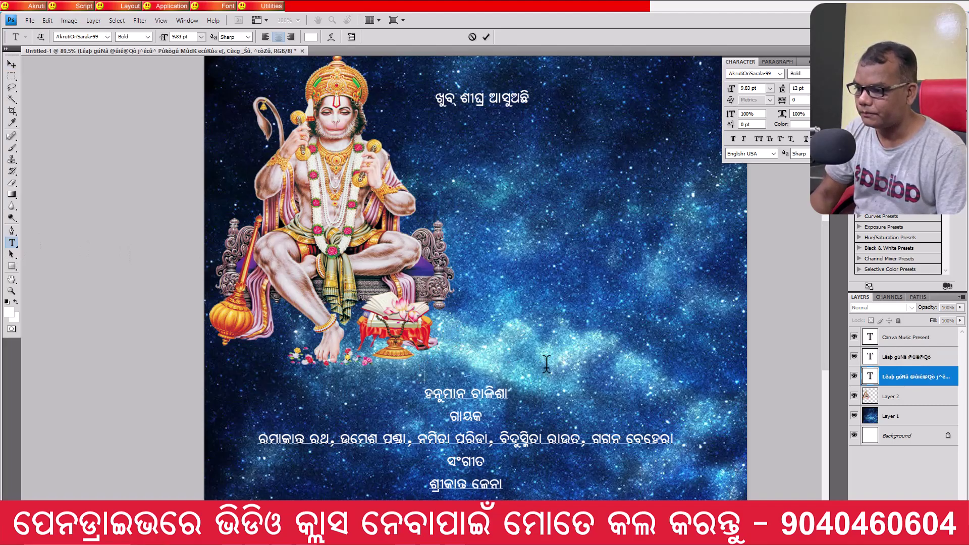
key("Delete")
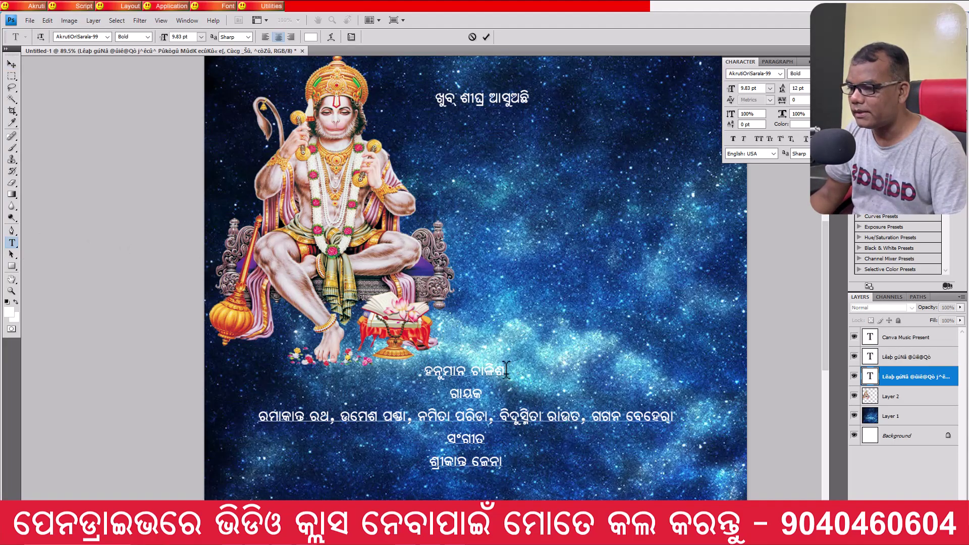
left_click(11, 64)
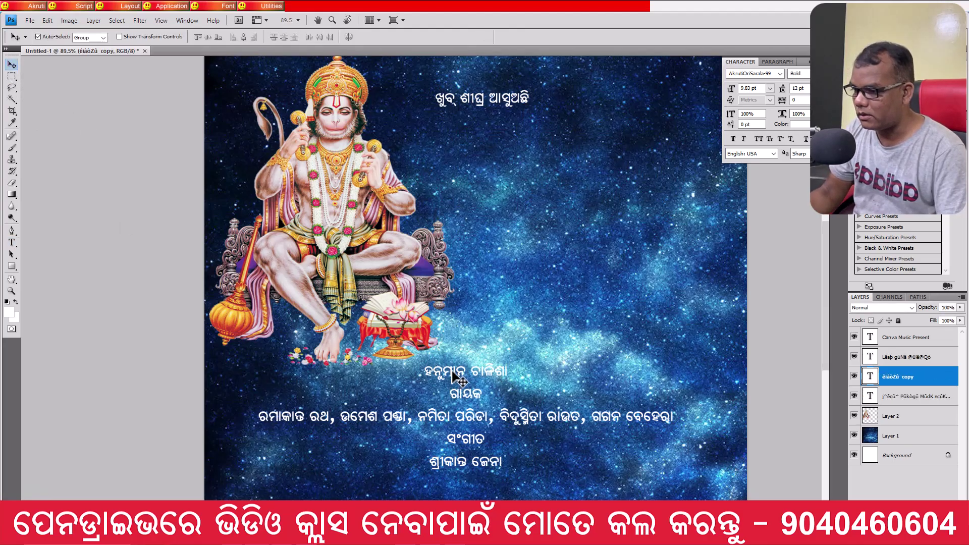
Alt-drag a copy of the credits upward and keep only its ହନୁମାନ ଚାଳିଶା line
left_click_drag(451, 376, 491, 169)
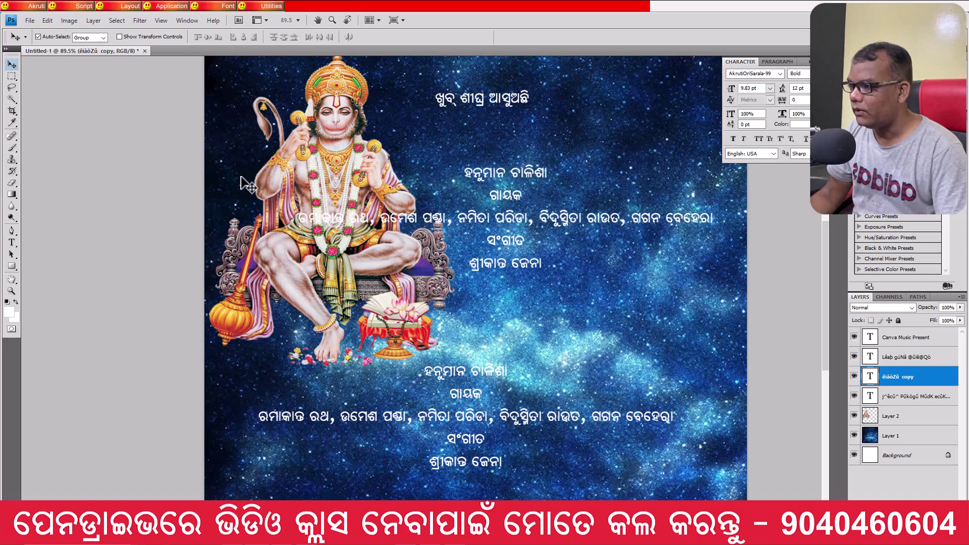
left_click(12, 242)
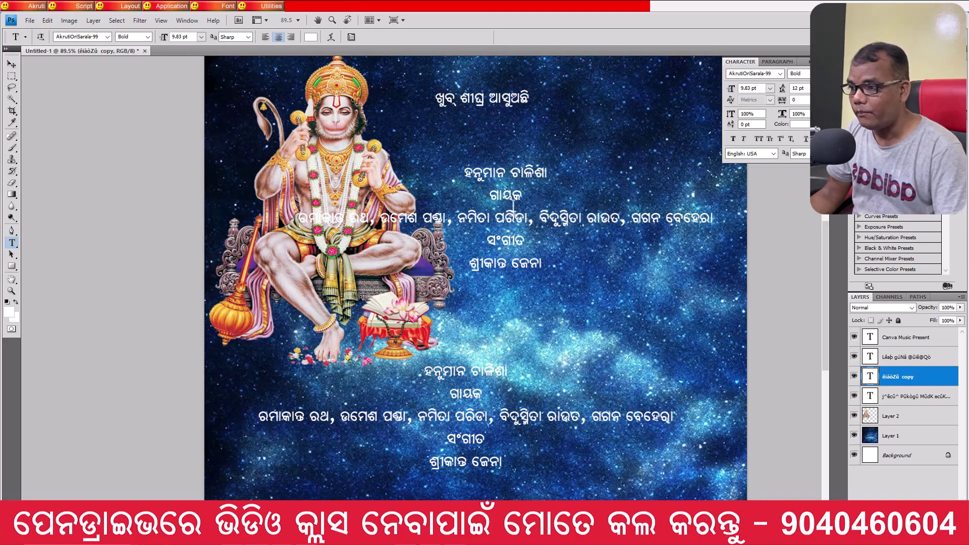
left_click_drag(488, 196, 605, 291)
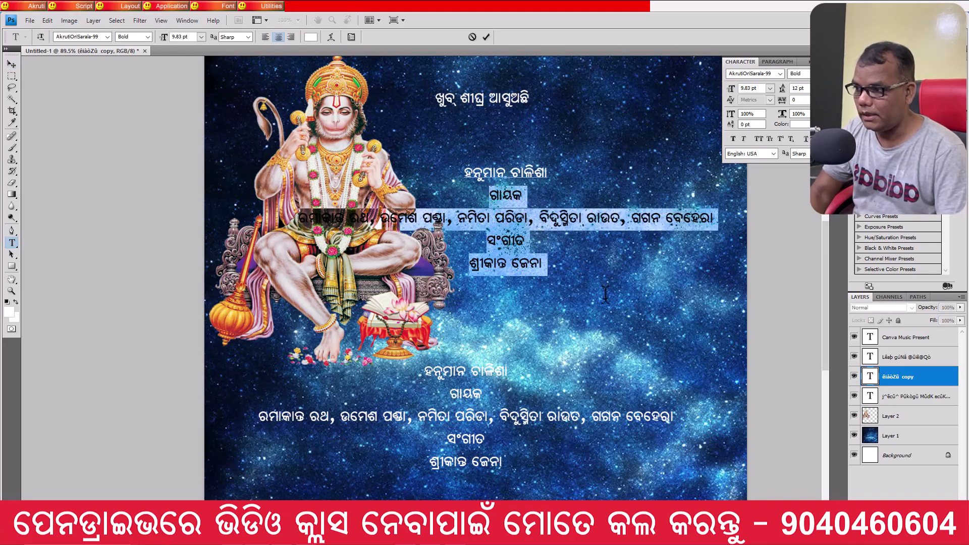
key("BackSpace")
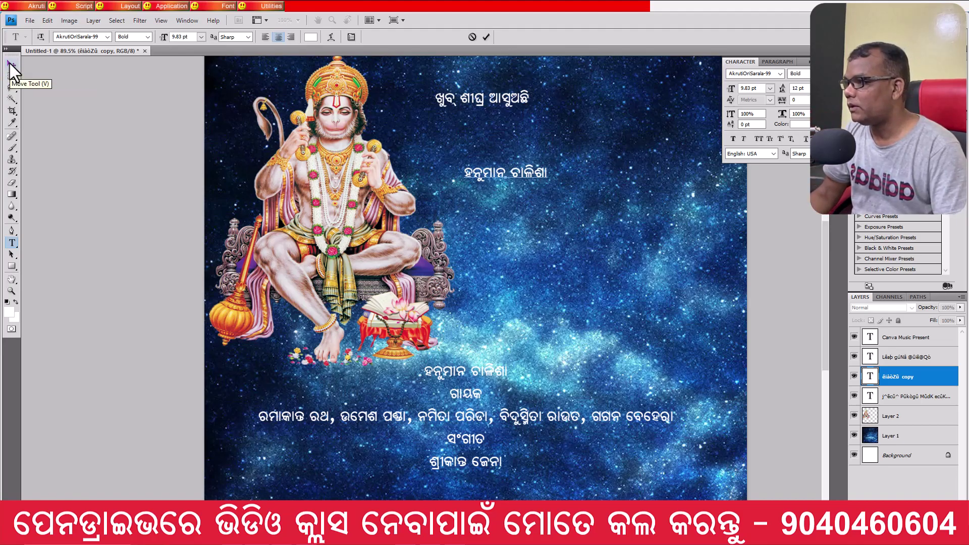
Nudge the copied ହନୁମାନ ଚାଳିଶା text up and to the right
left_click(11, 64)
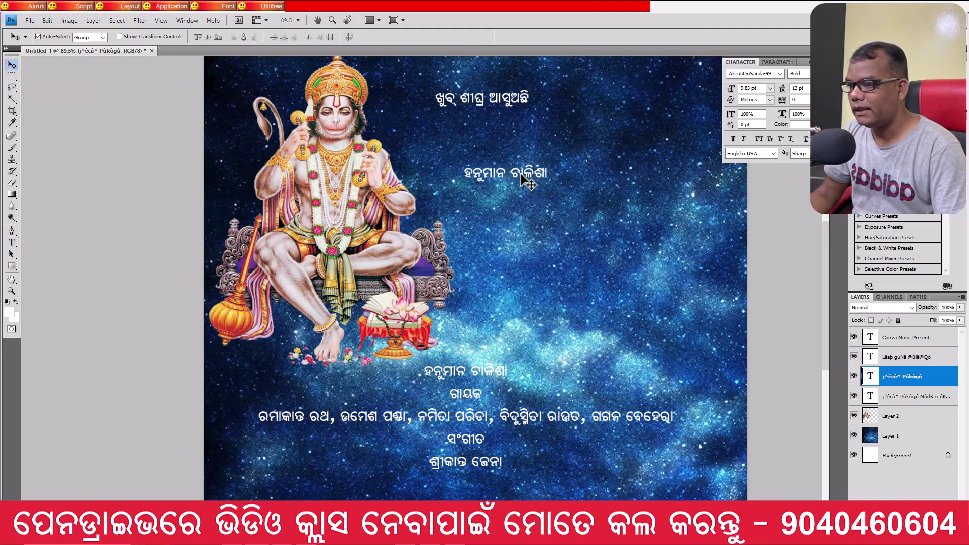
left_click_drag(525, 181, 561, 167)
left_click(12, 243)
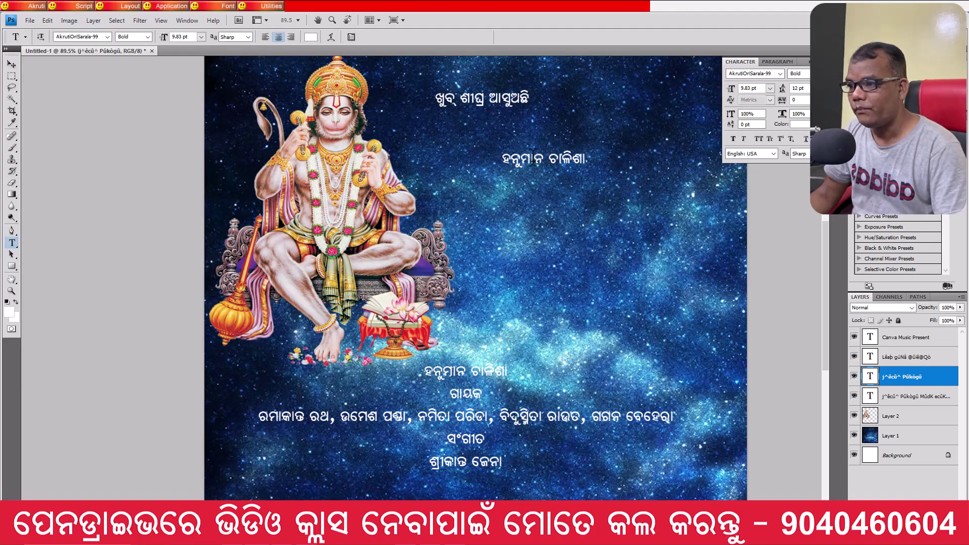
Set the ହନୁମାନ ଚାଳିଶା line in CFT 06 MANOJ and retype it in that font
left_click_drag(502, 157, 614, 158)
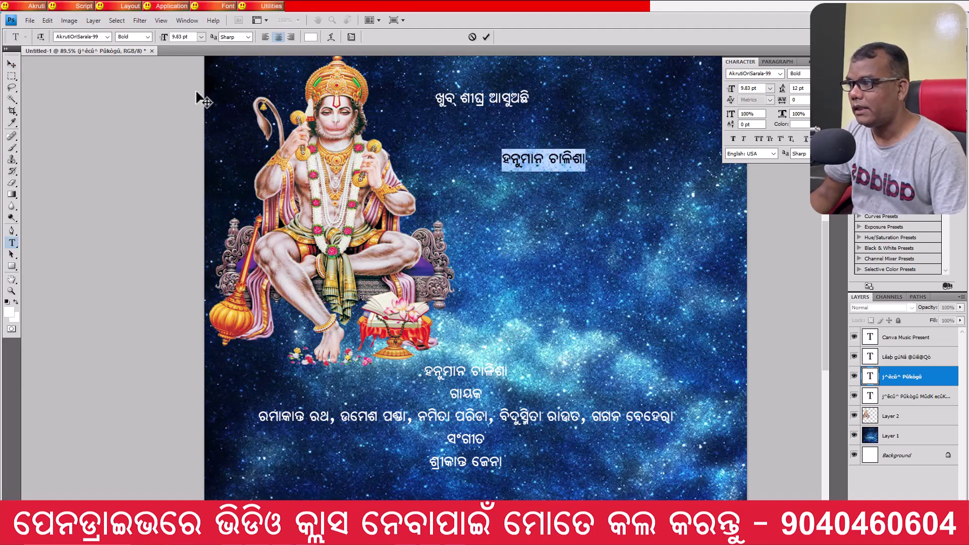
left_click(102, 37)
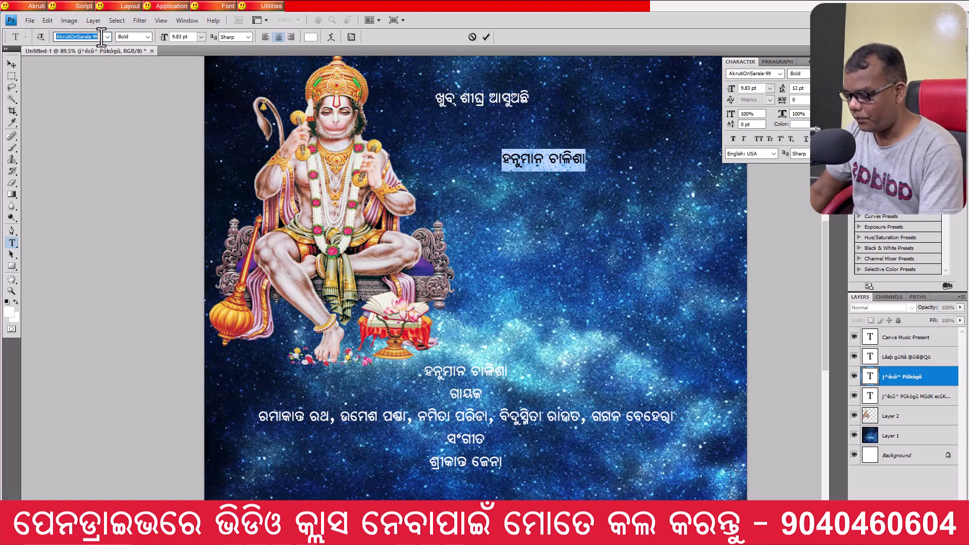
type("CFT 0")
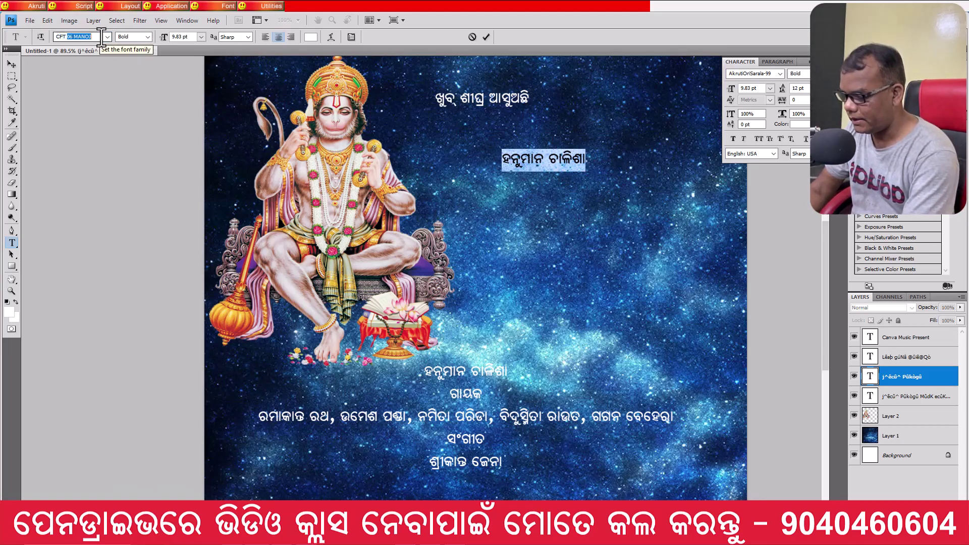
type("6")
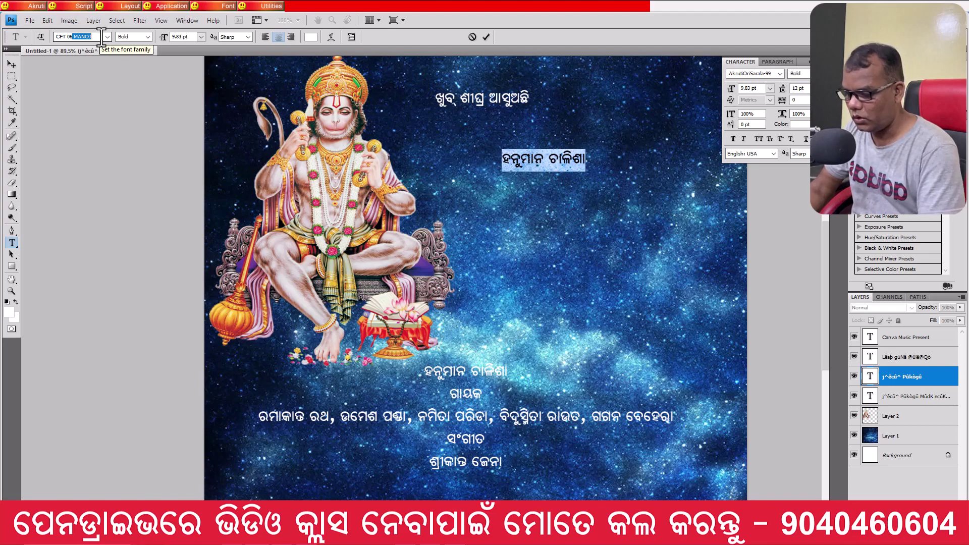
key("Return")
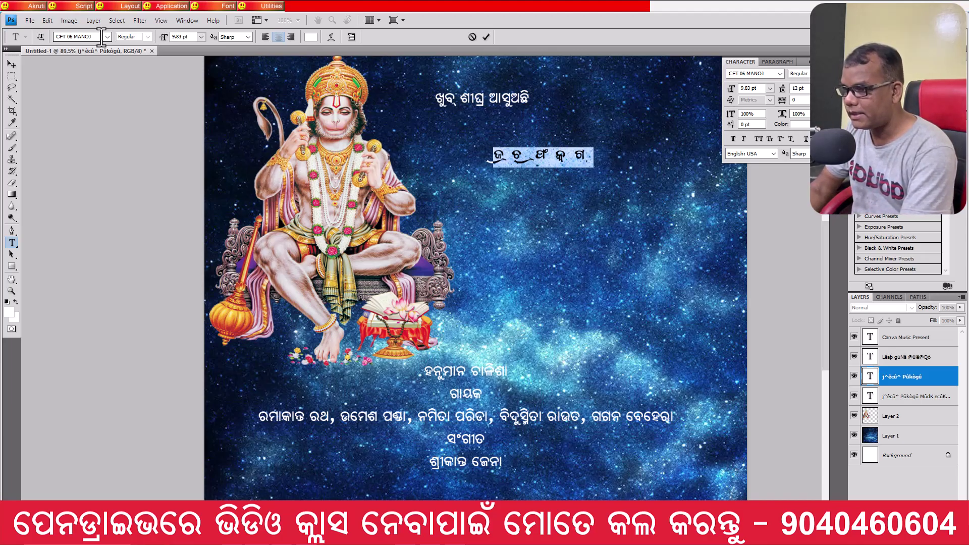
type("ହୂନ")
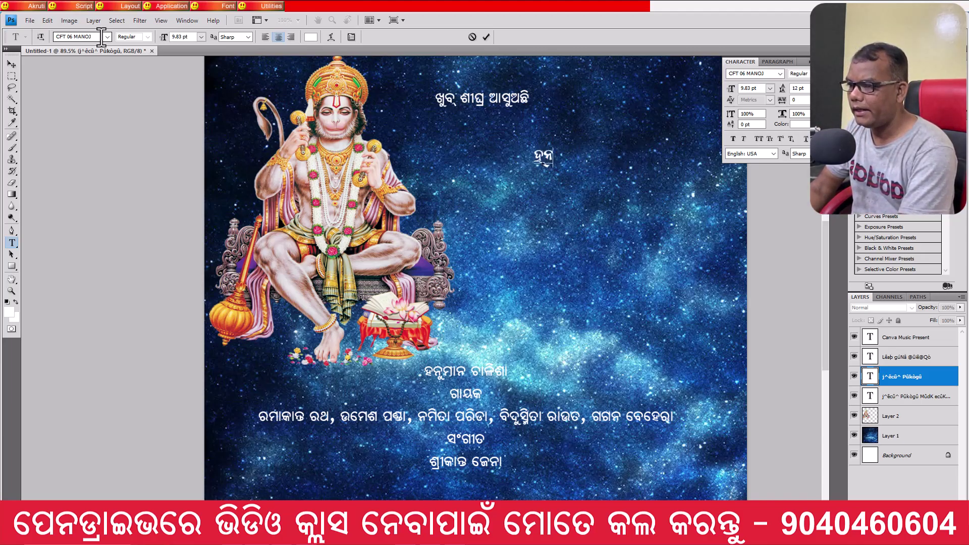
type("ମା")
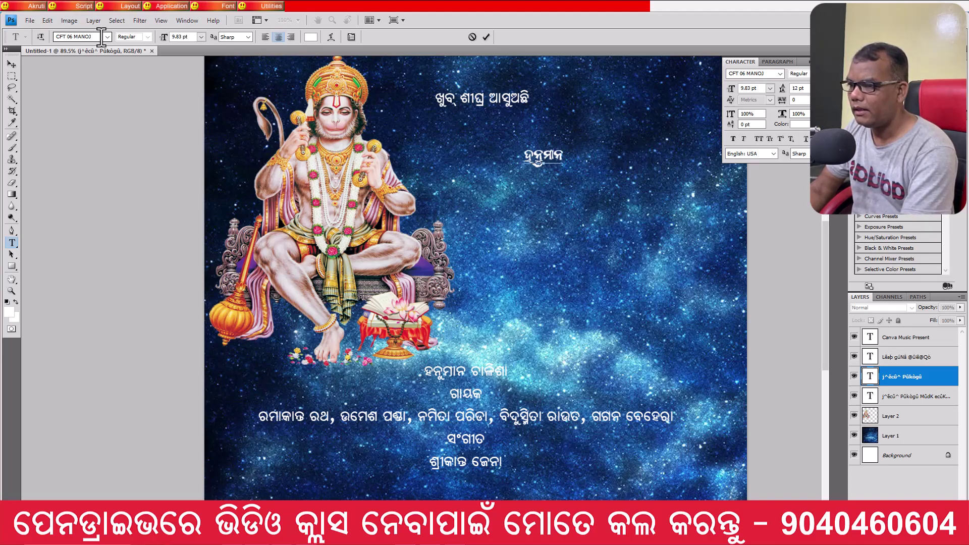
type("ନ ଚା")
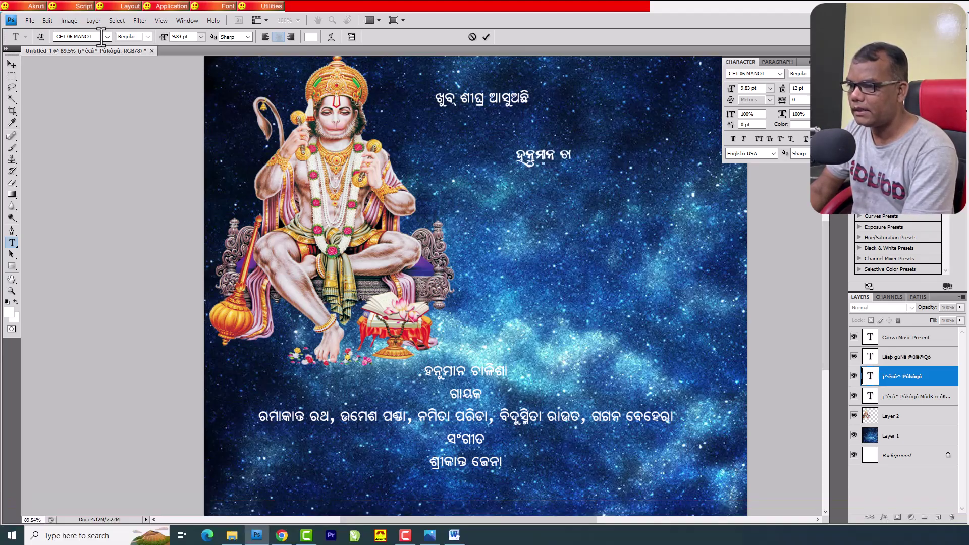
type("ଲି")
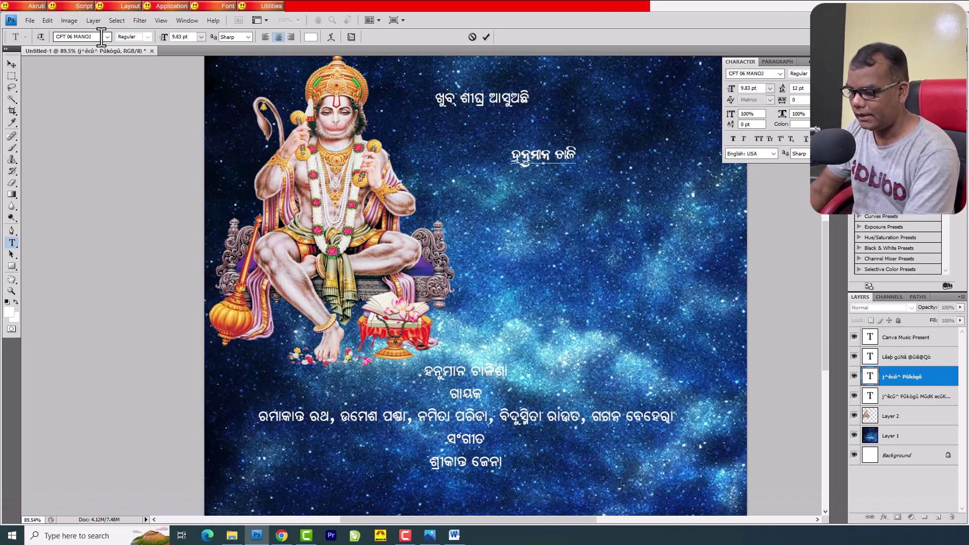
type("ଶା")
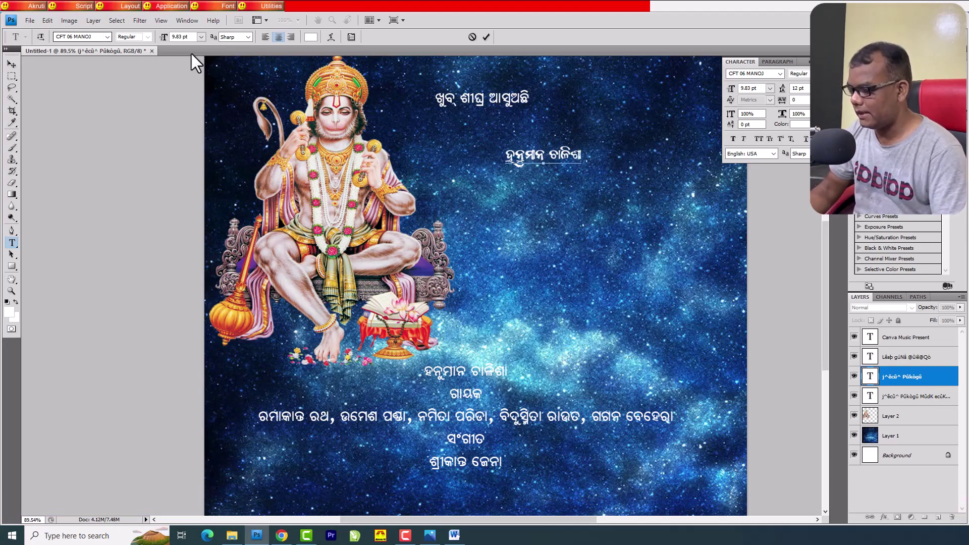
Enlarge the whole title text to 29.83 pt
key("ctrl+a")
key("ctrl+shift+period")
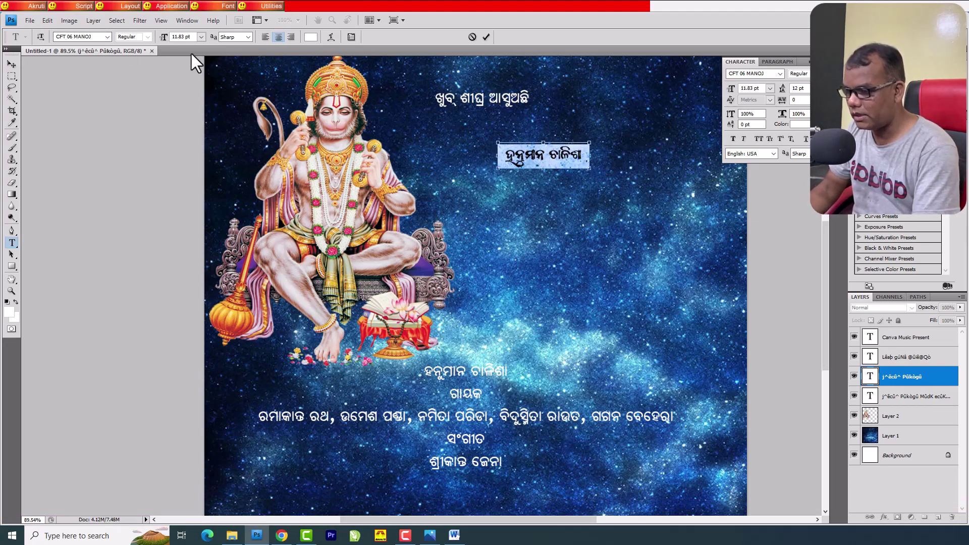
key("ctrl+shift+period")
key("ctrl+shift+period")
key("ctrl+shift+period")
key("ctrl+shift+period")
key("ctrl+shift+period")
key("ctrl+shift+period")
key("ctrl+shift+period")
key("ctrl+shift+period")
key("ctrl+shift+period")
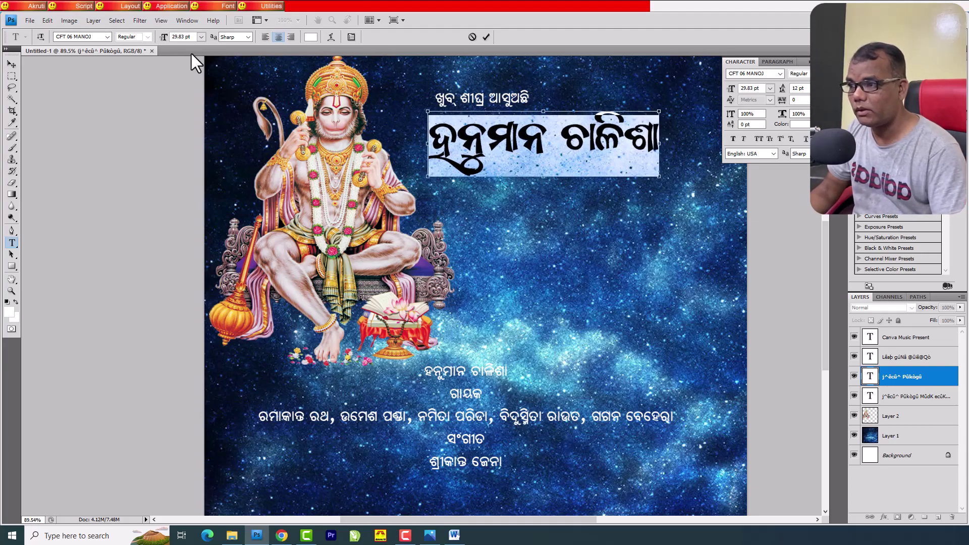
key("ctrl+h")
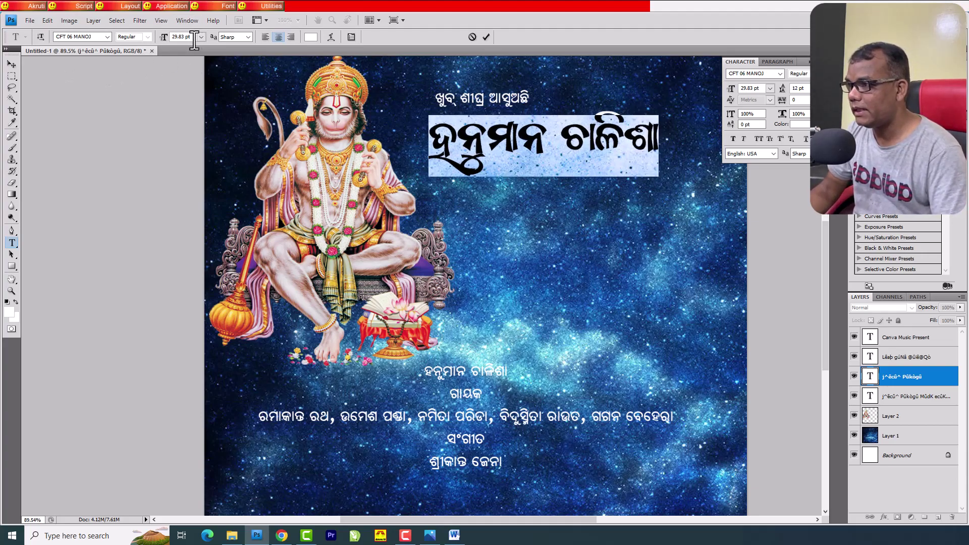
Move the large title lower and scale it up to about 127%
left_click(11, 64)
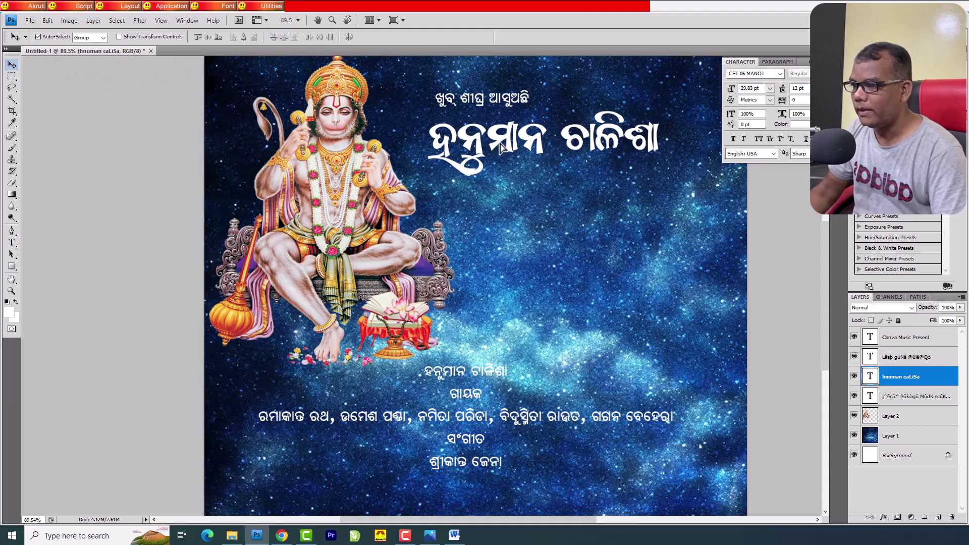
left_click_drag(500, 147, 508, 207)
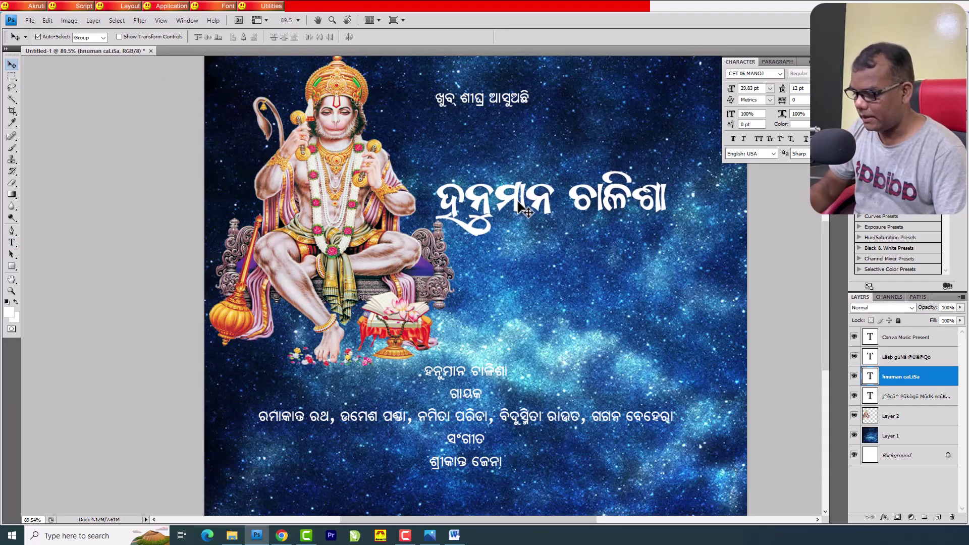
key("ctrl+t")
left_click_drag(690, 242, 724, 264)
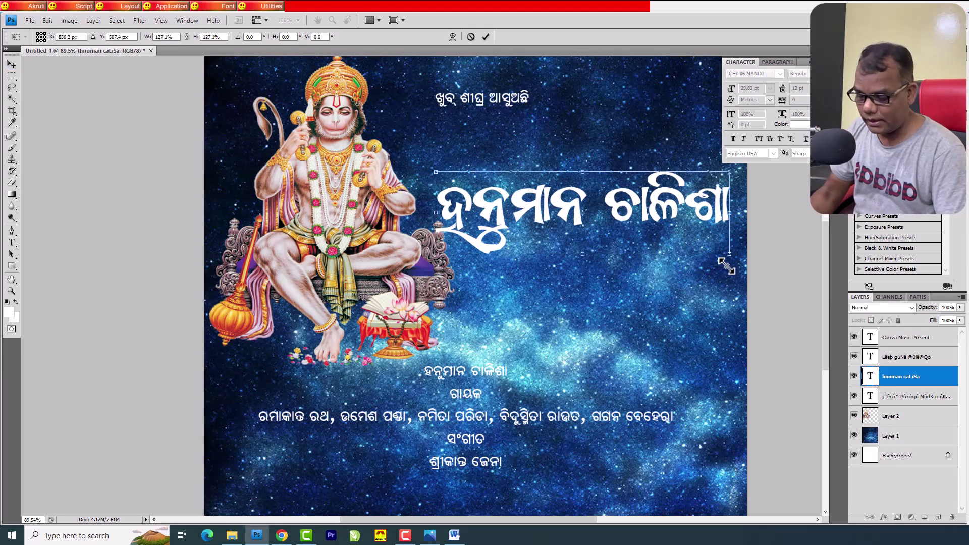
key("Return")
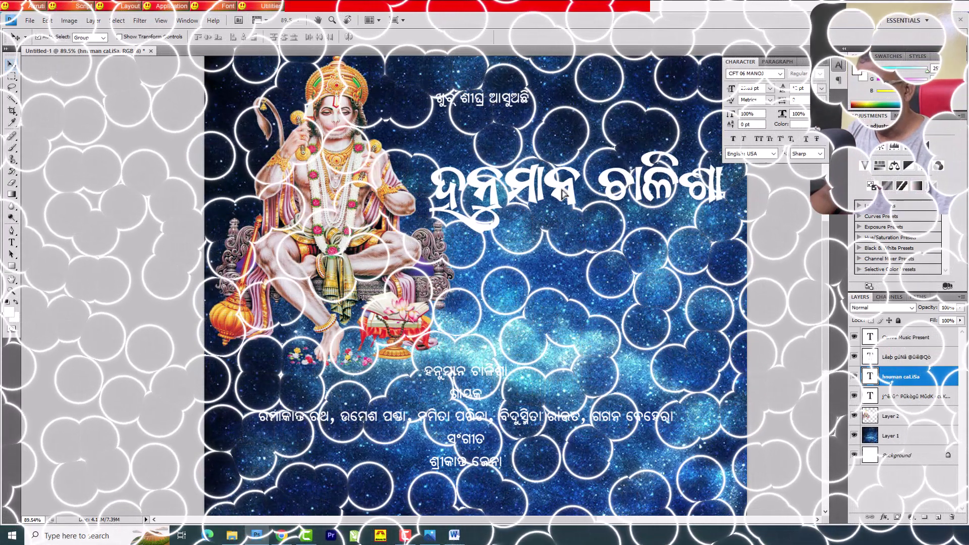
Delete the repeated ହନୁମାନ ଚାଳିଶା first line from the lower credits
left_click(12, 243)
left_click(430, 371)
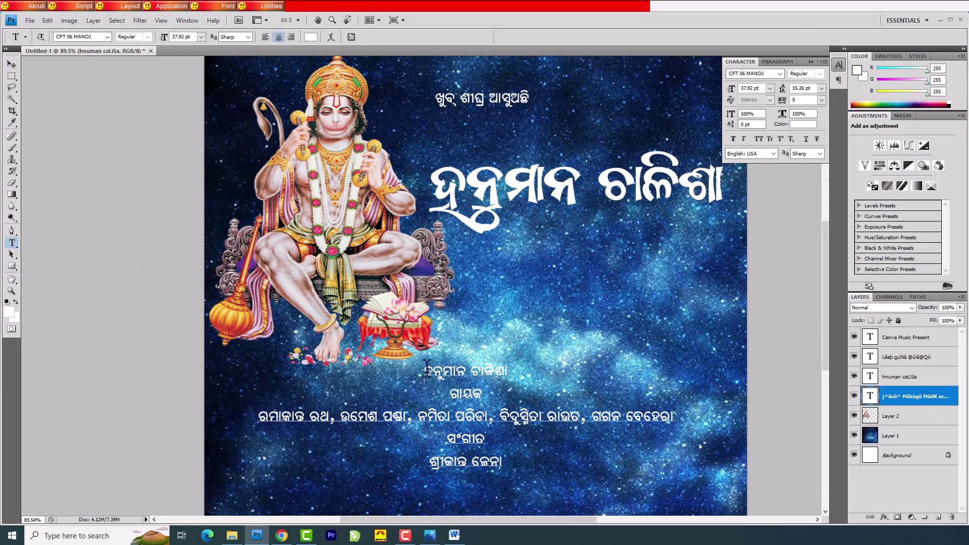
key("BackSpace")
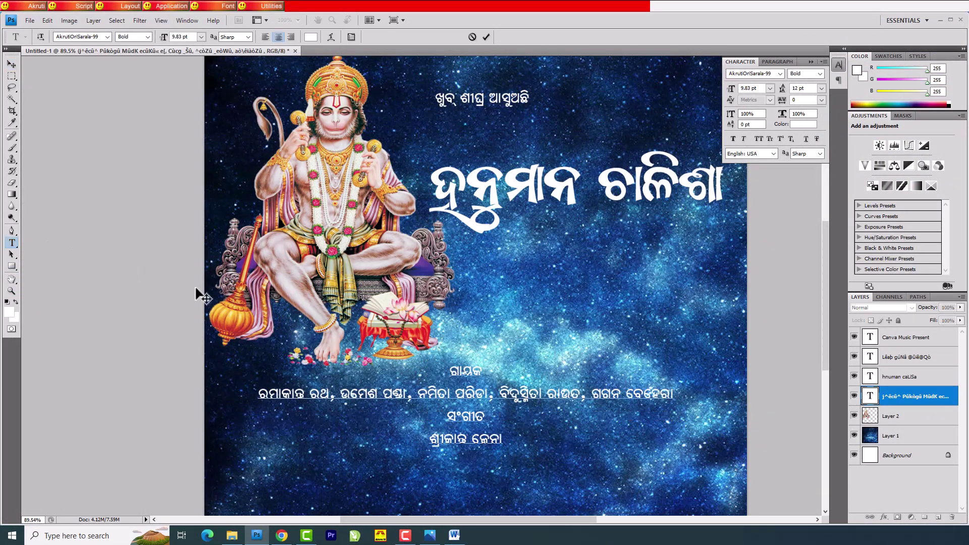
Commit the shortened credits text edit
left_click(11, 64)
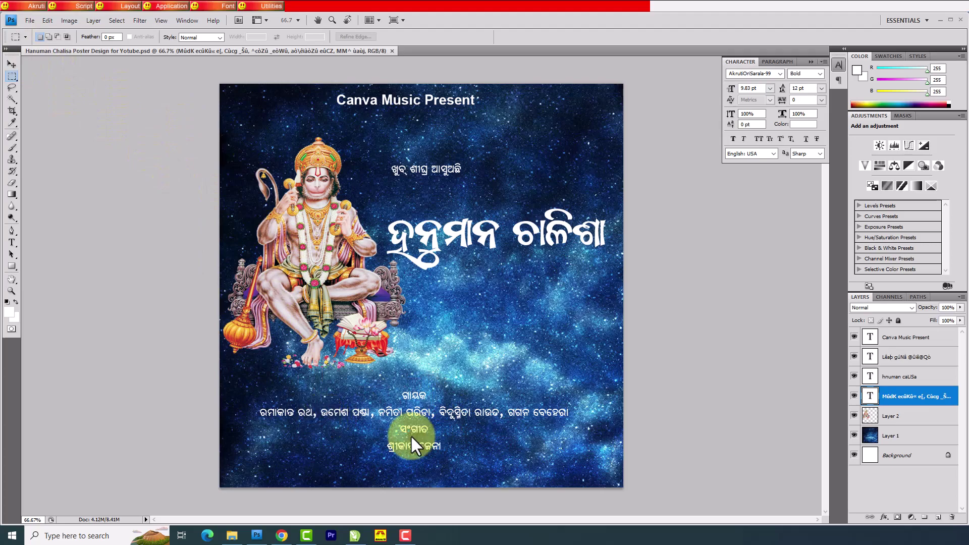
Reopen the earlier Hanuman Chalisa Poster.psd from the recent files list
left_click(30, 21)
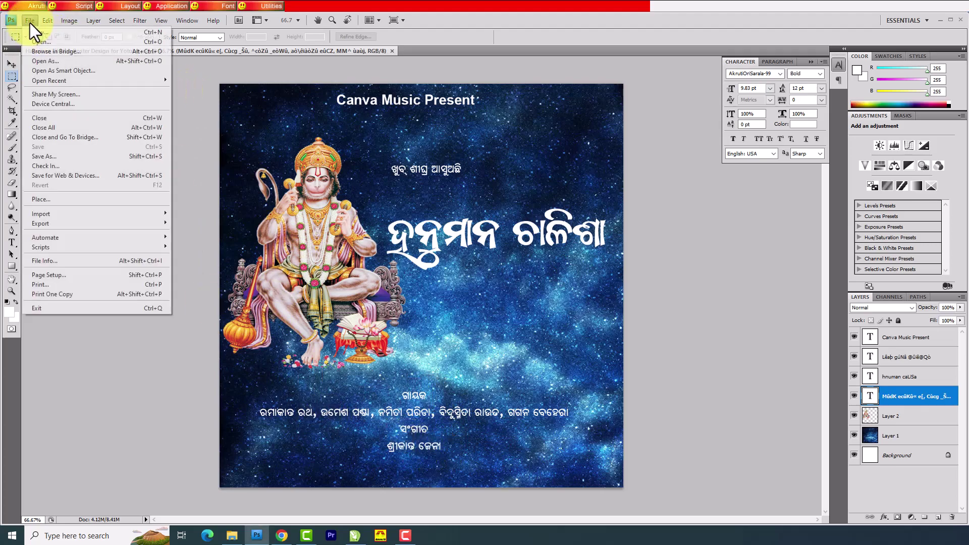
mouse_move(49, 80)
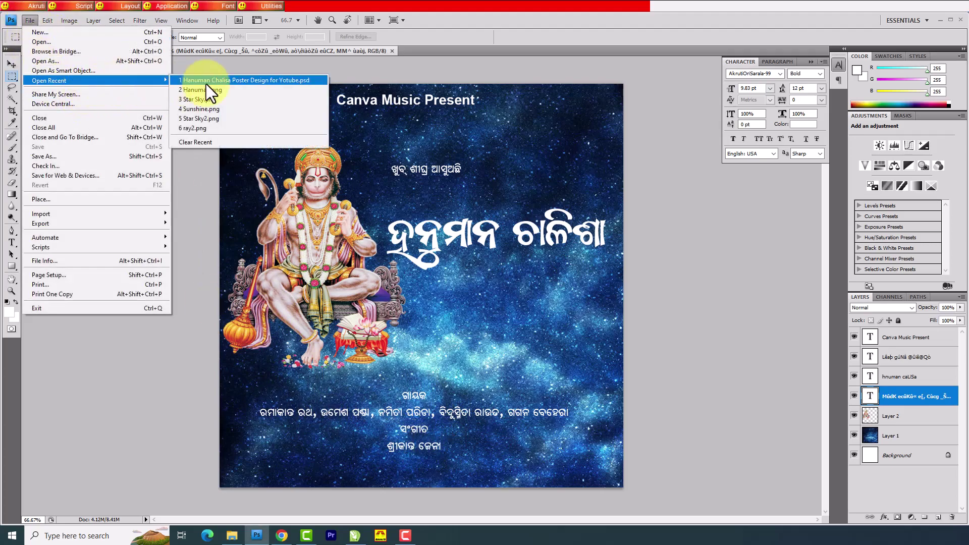
left_click(244, 81)
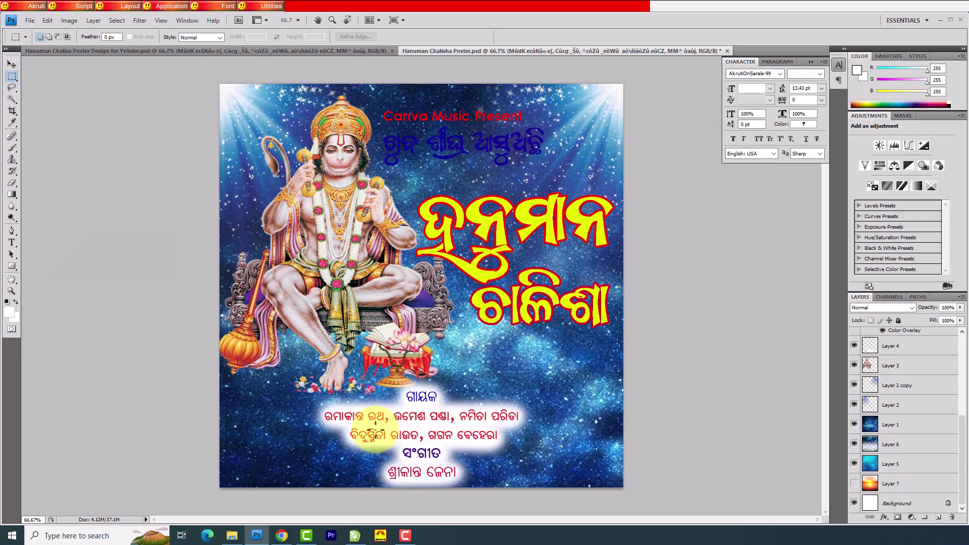